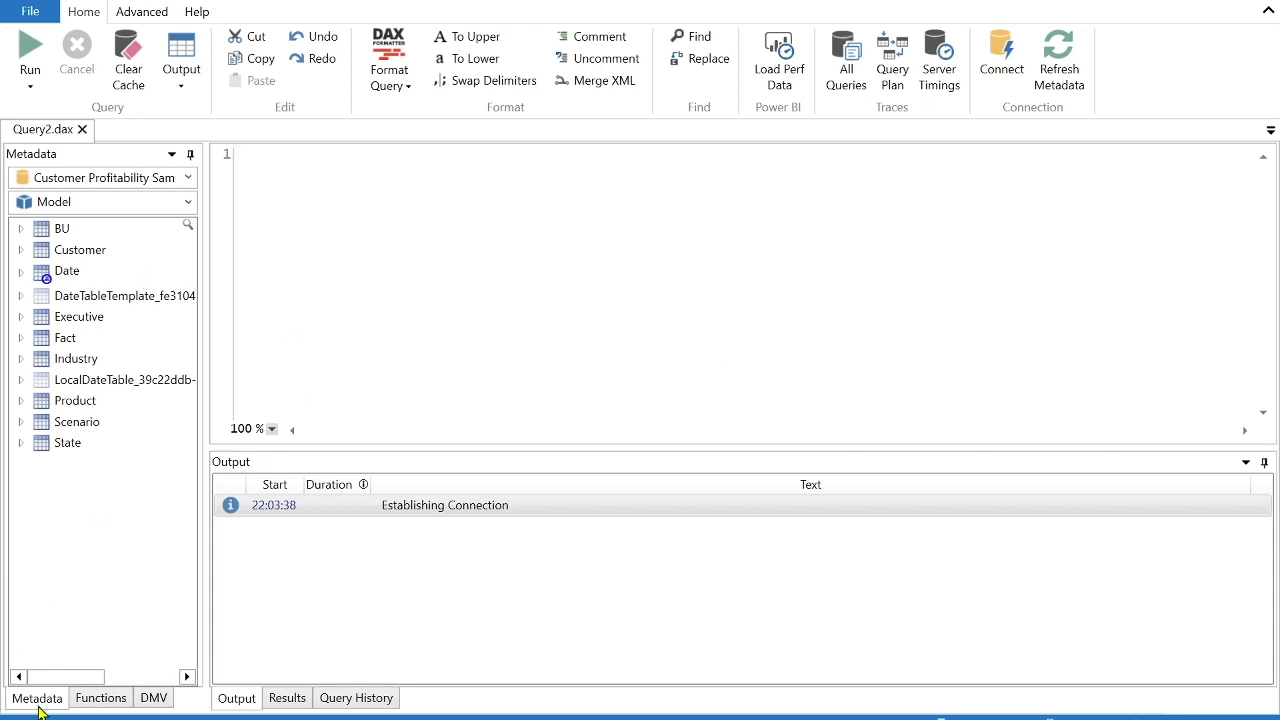
Step: Insert a select query for the MDSCHEMA_MEASURES DMV into the empty query editor
click(153, 700)
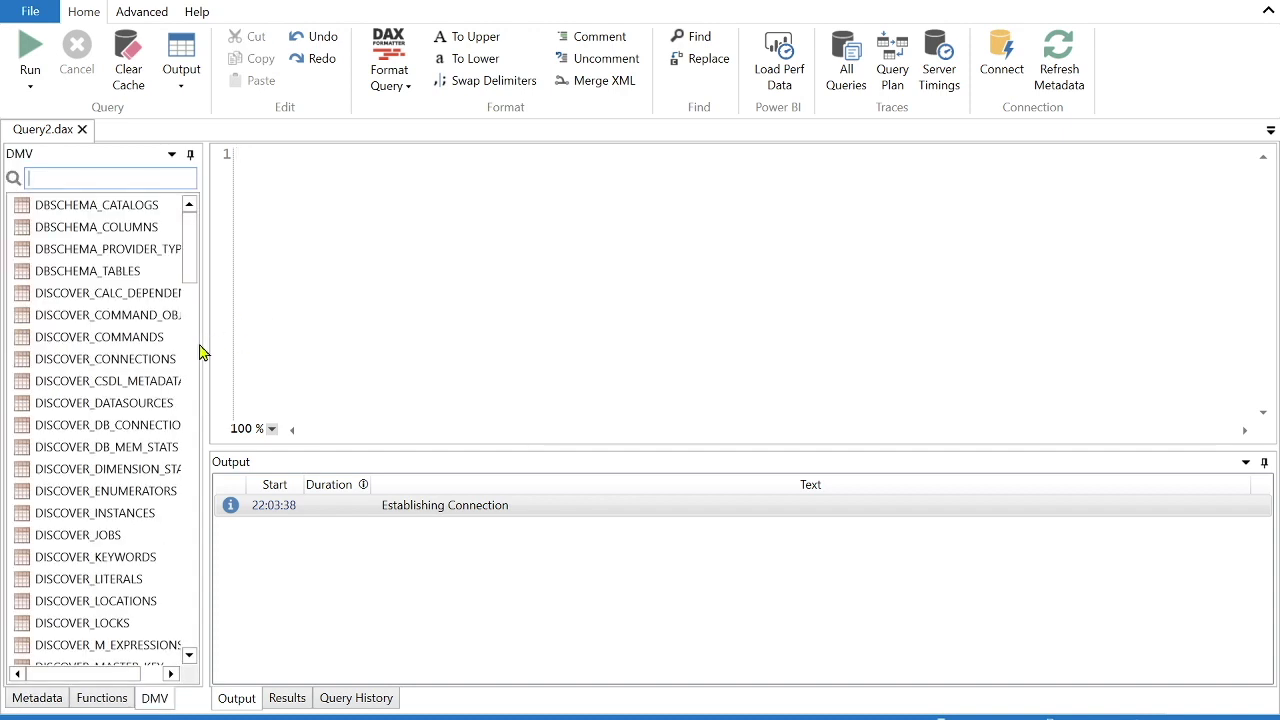
drag(205, 344, 310, 344)
scroll(112, 491, down, 20)
scroll(112, 491, down, 2)
drag(296, 598, 309, 457)
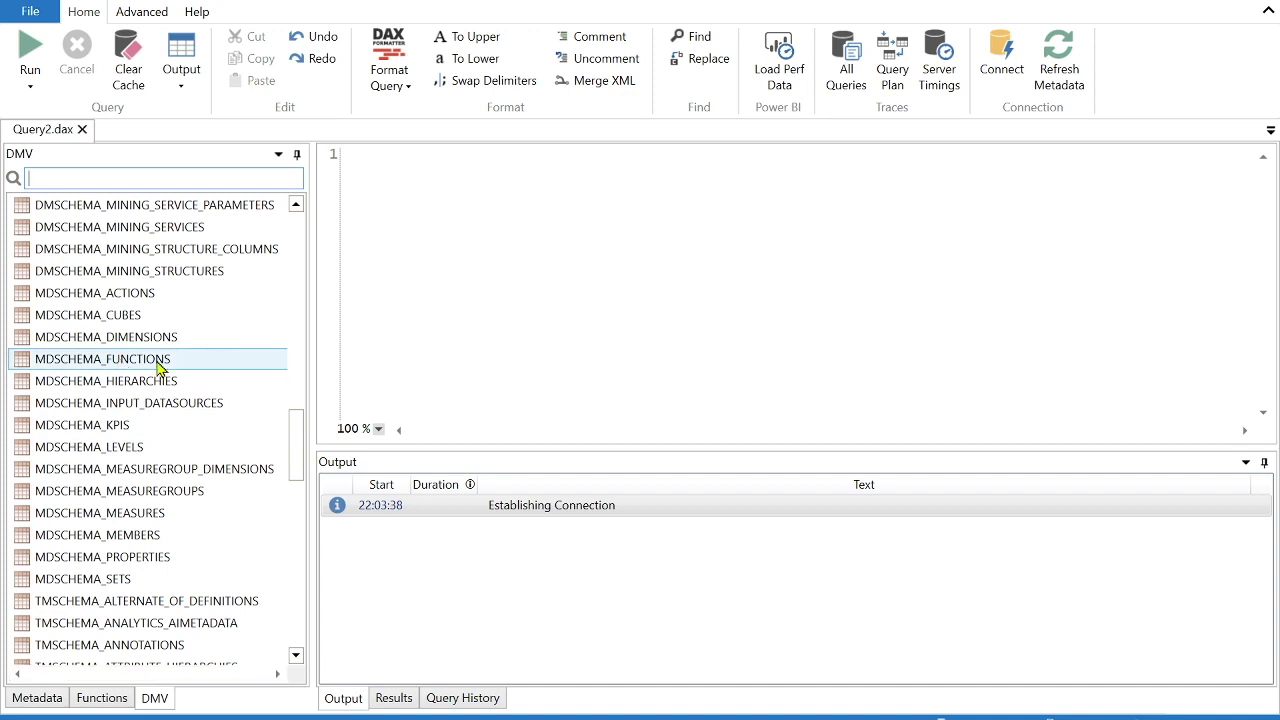
click(176, 517)
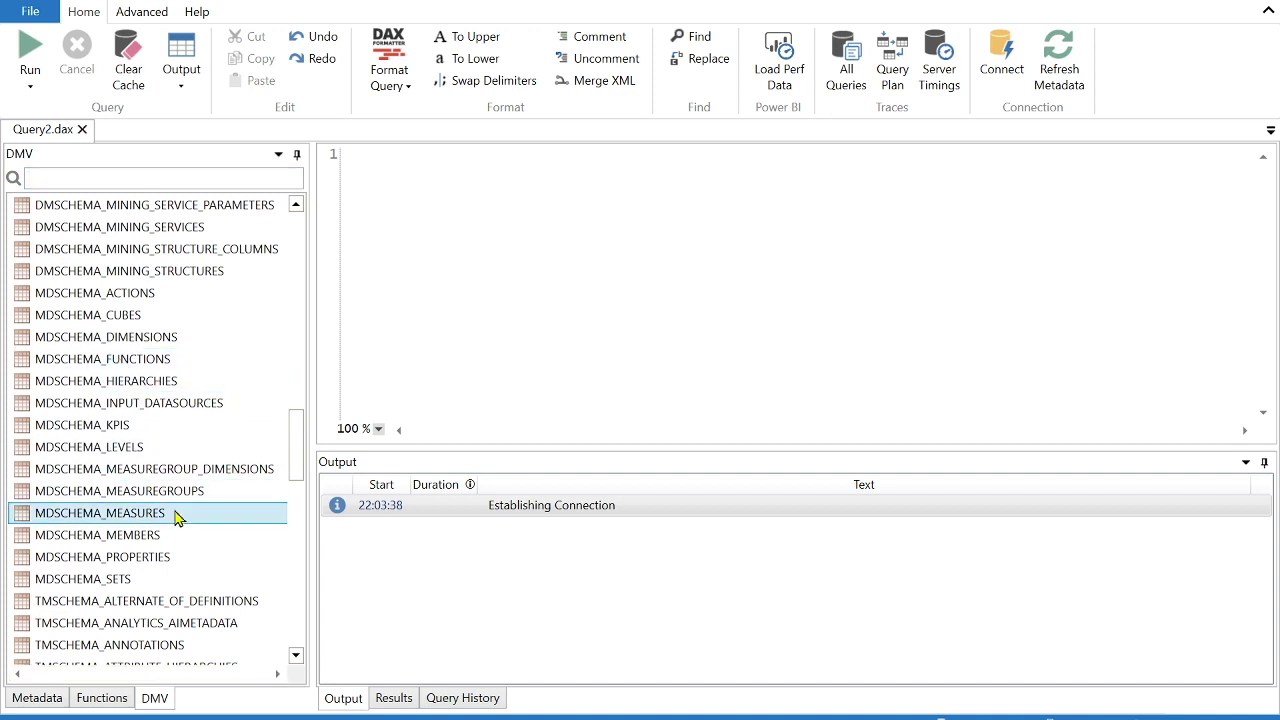
drag(176, 517, 563, 209)
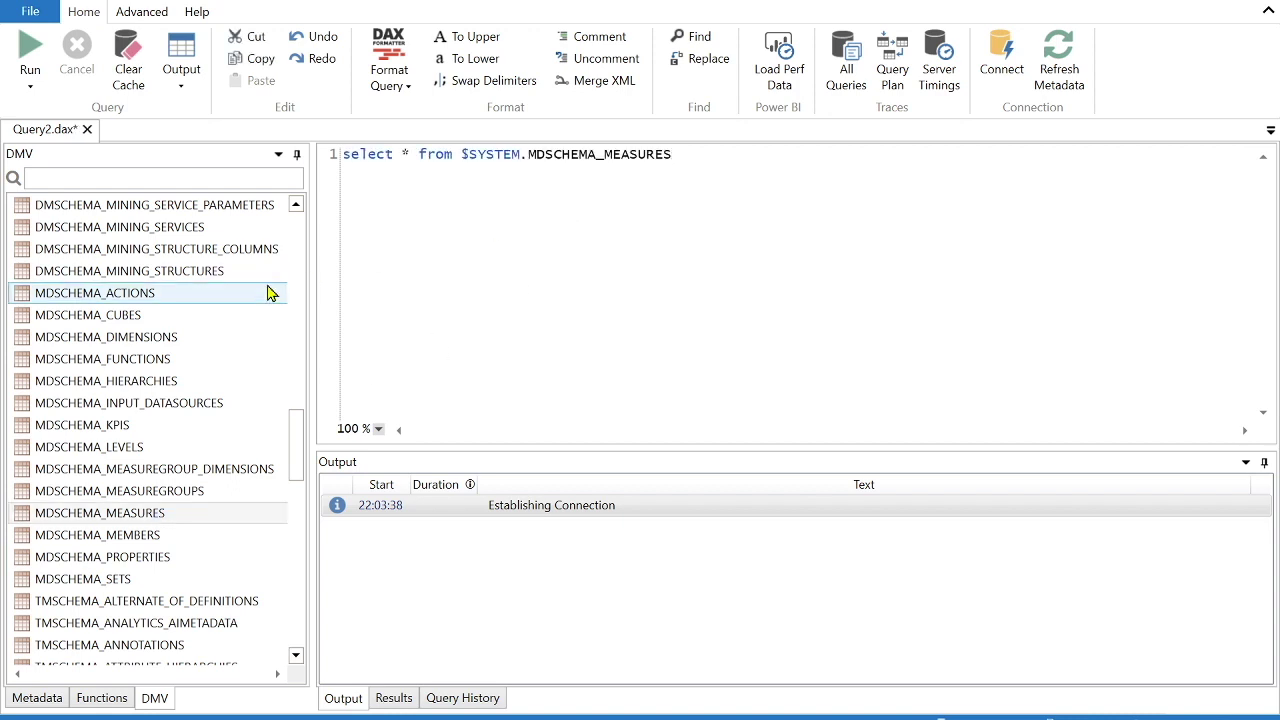
drag(313, 290, 237, 305)
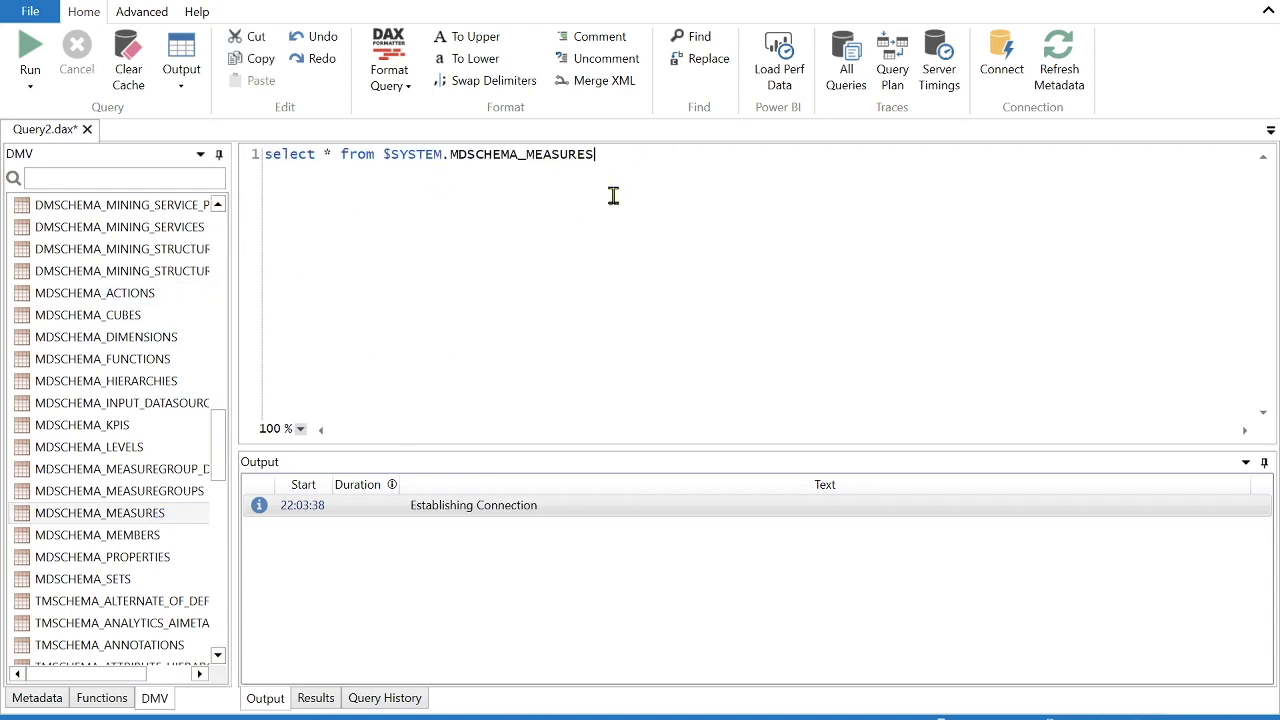
Step: Run the MDSCHEMA_MEASURES query with grid output and enlarge the results area
click(178, 88)
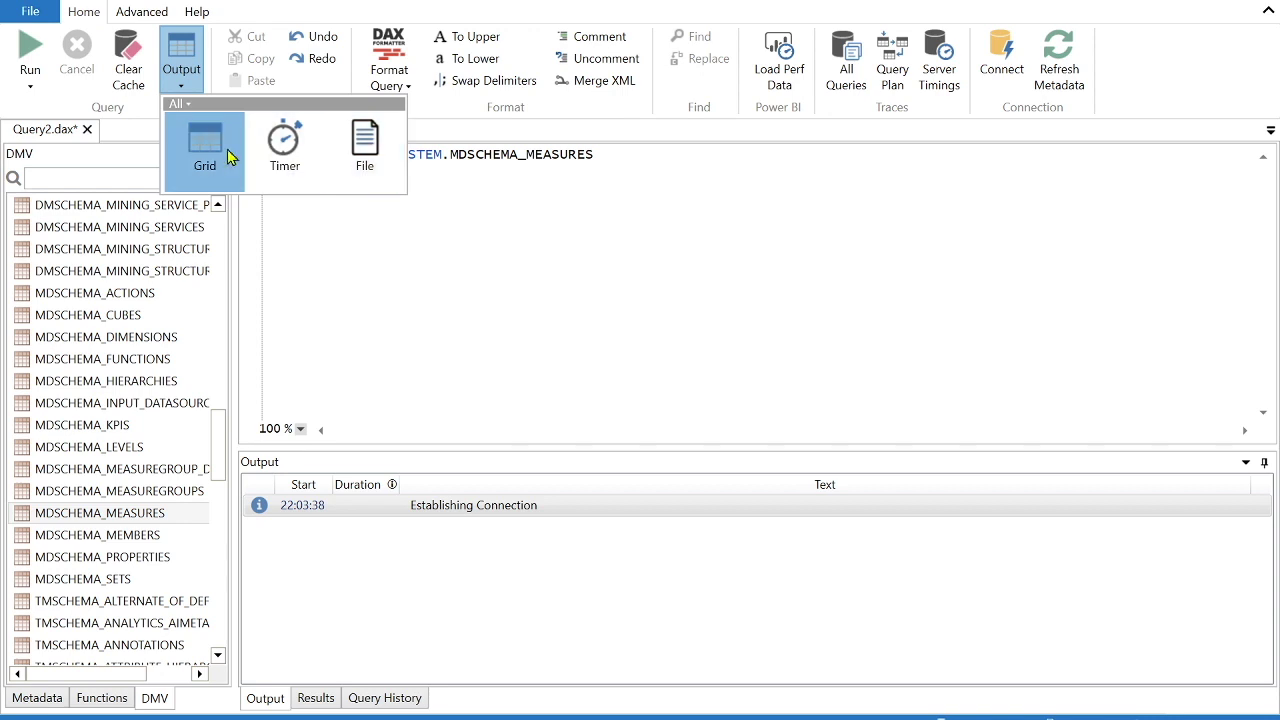
click(36, 52)
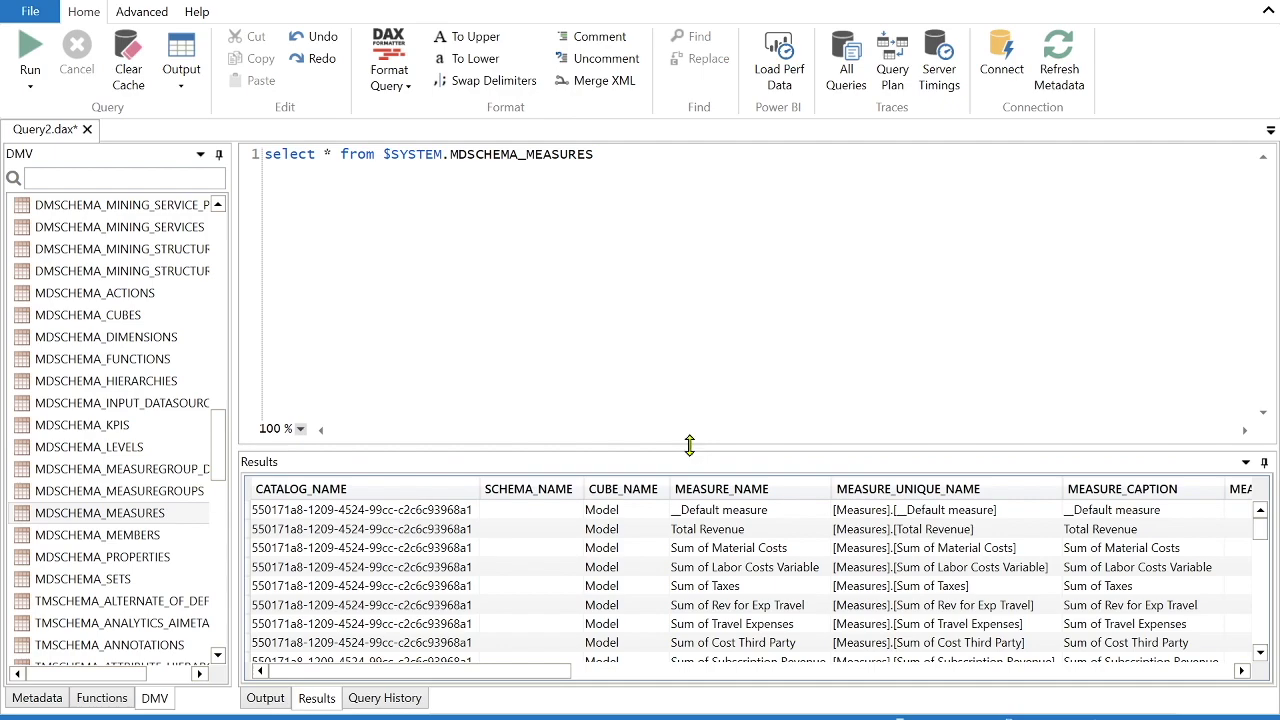
drag(689, 445, 660, 214)
Step: Examine the measure columns in the results, especially the DAX formulas in the EXPRESSION column
drag(463, 681, 1207, 702)
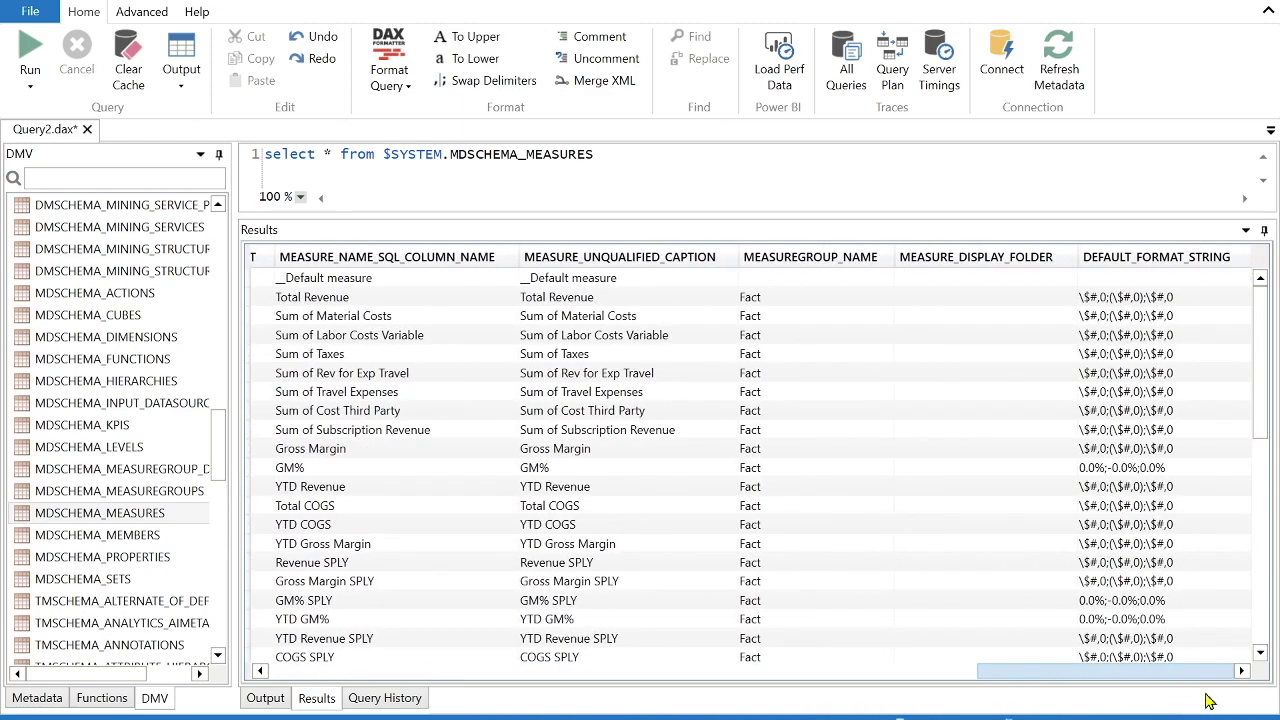
drag(1207, 702, 869, 706)
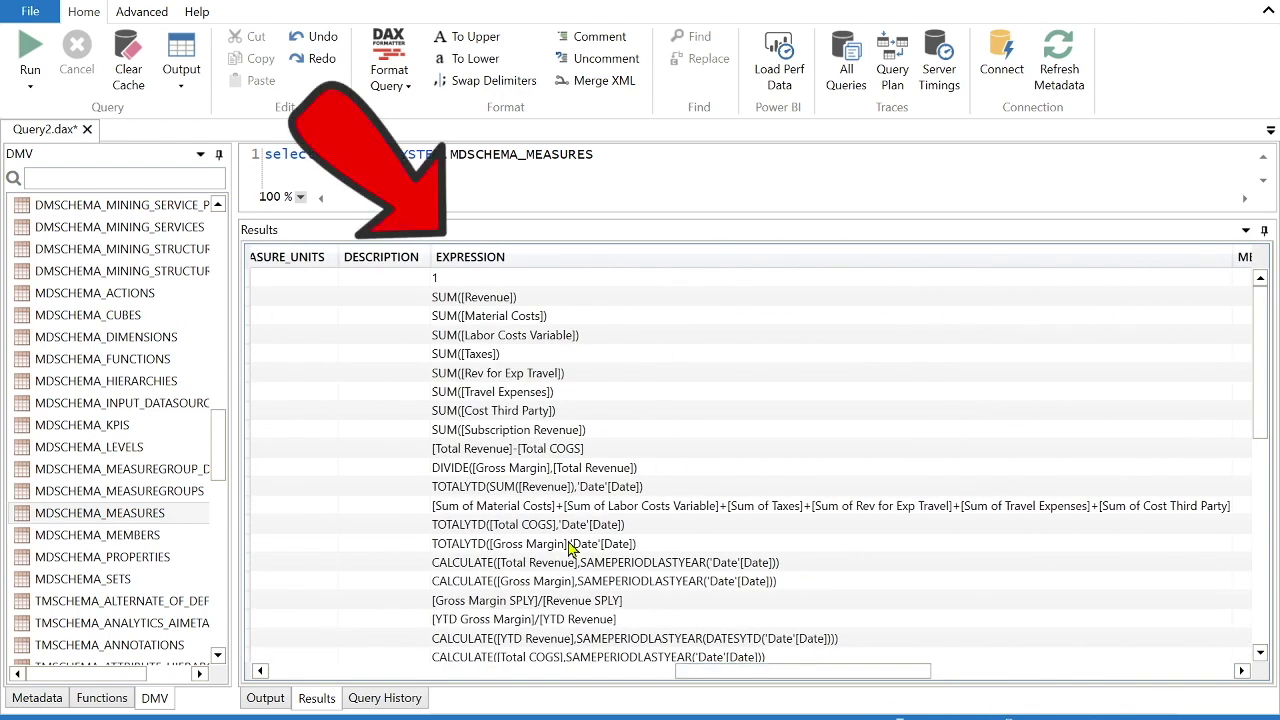
drag(780, 677, 543, 702)
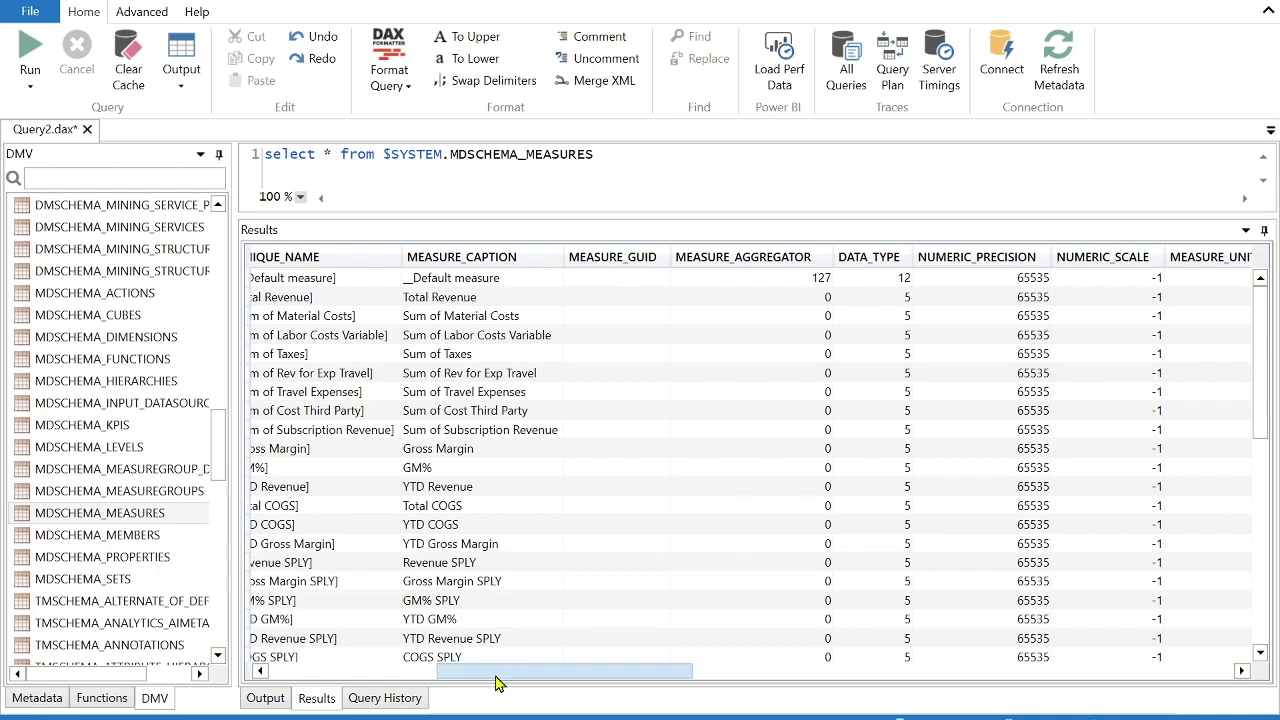
drag(509, 686, 706, 703)
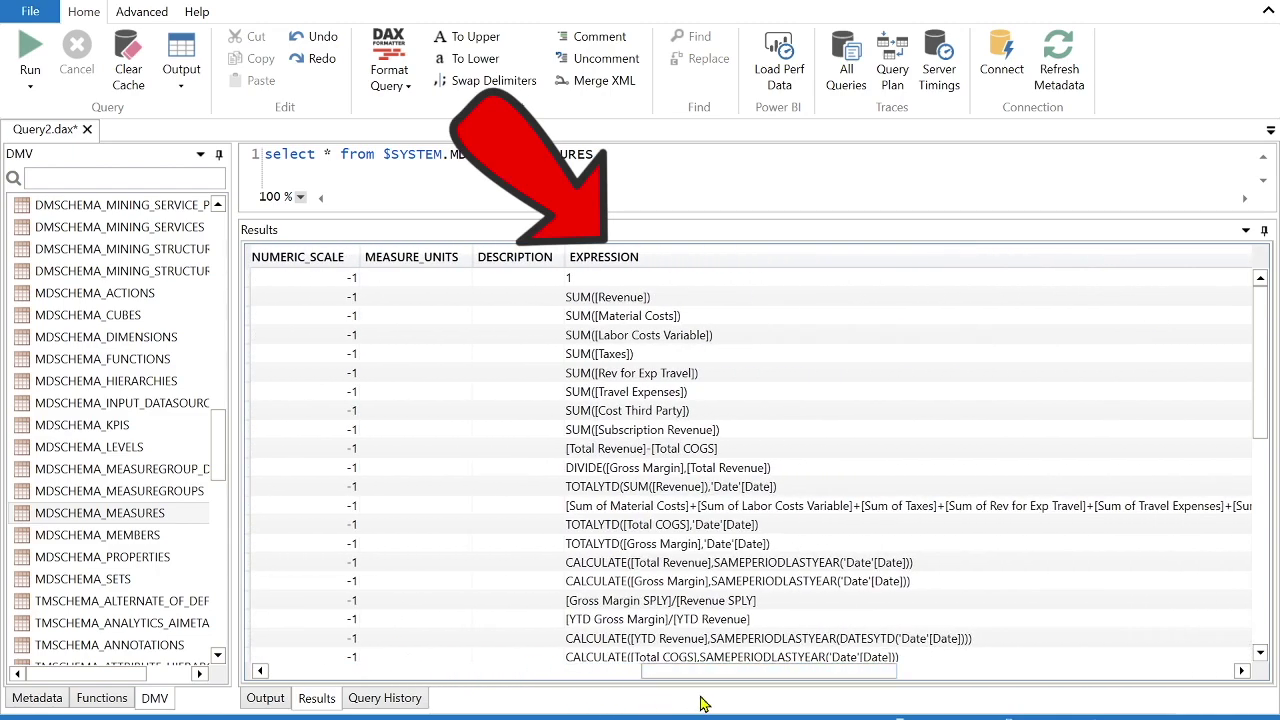
scroll(672, 622, down, 10)
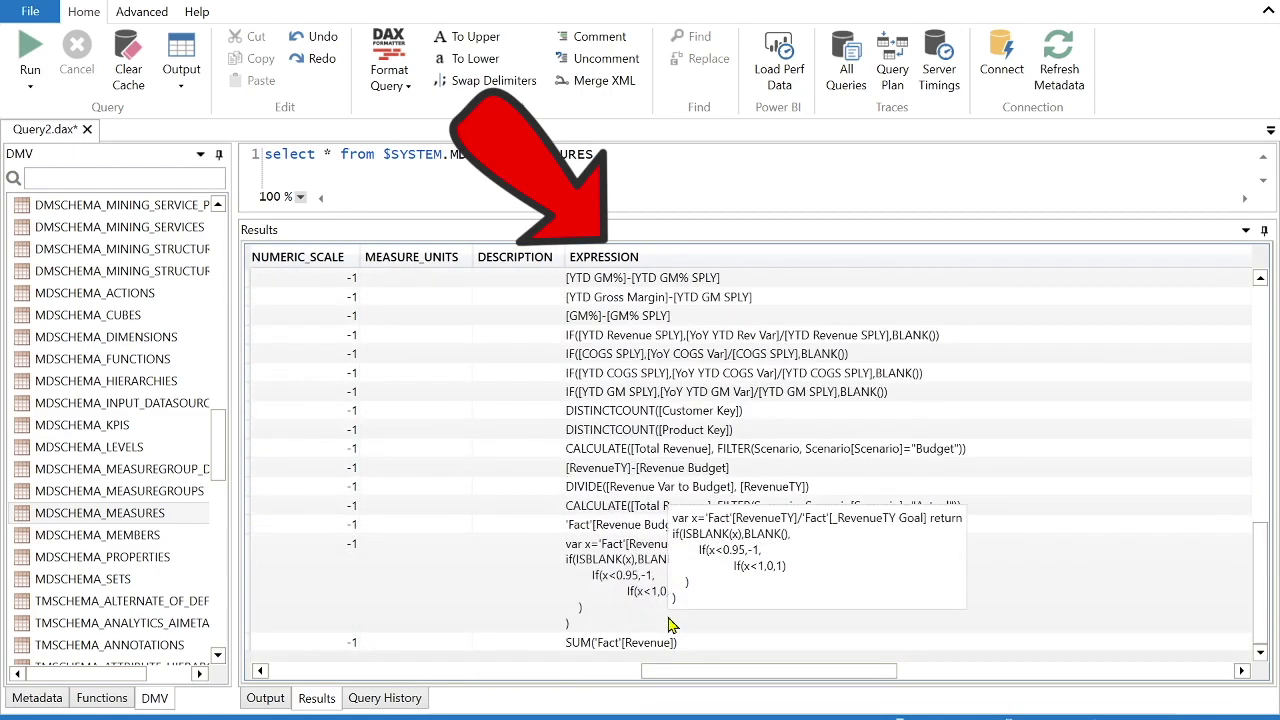
scroll(672, 622, up, 10)
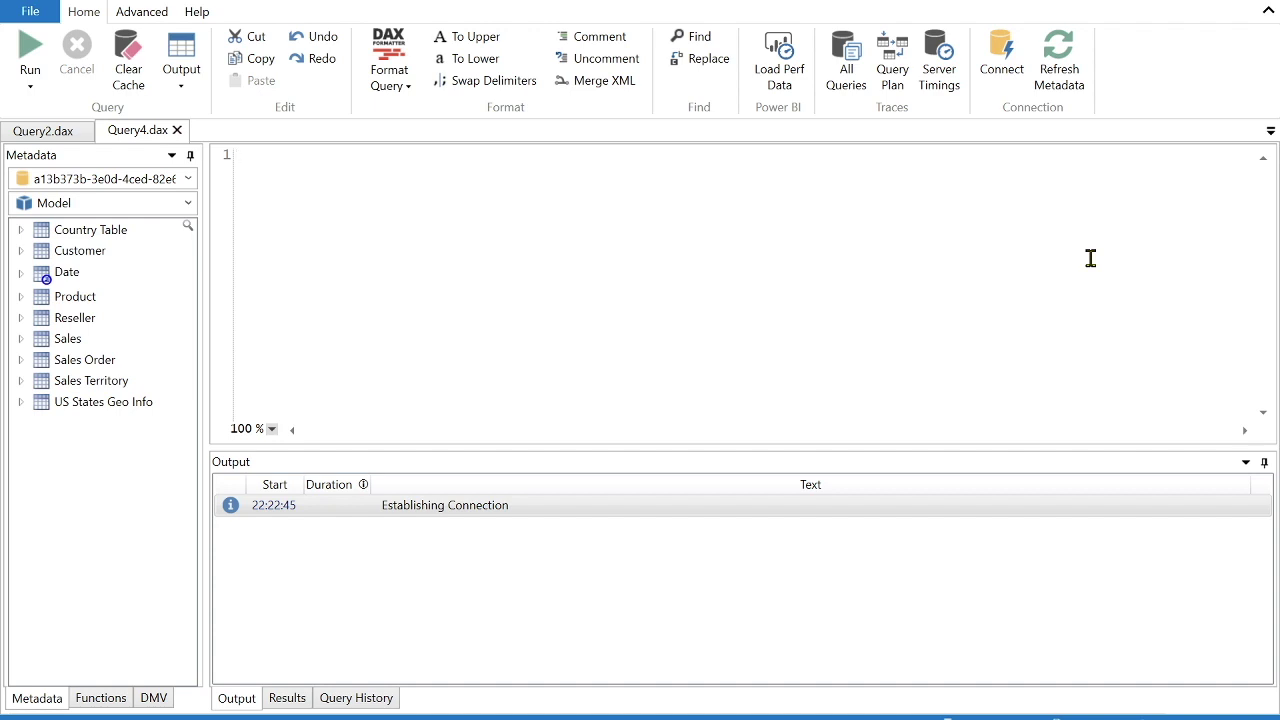
Step: Write the query "evaluate Sales" in the Query4.dax editor and run it
text(ev)
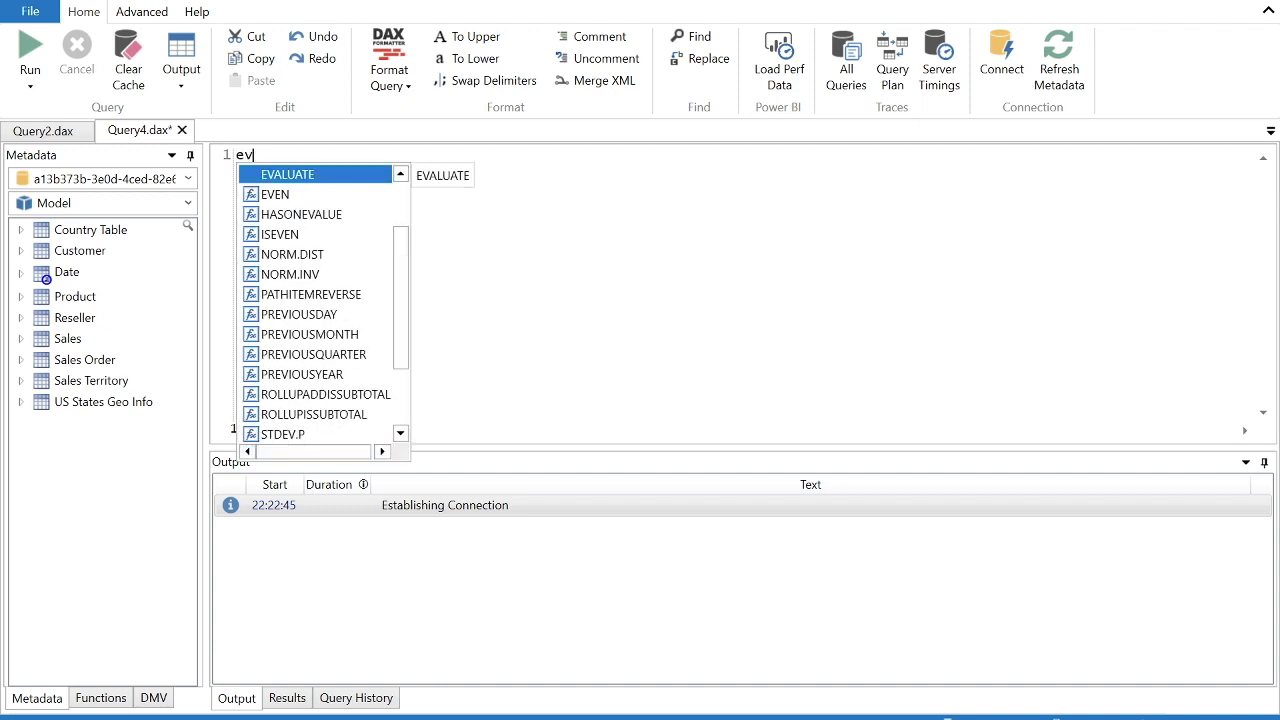
text(aluate)
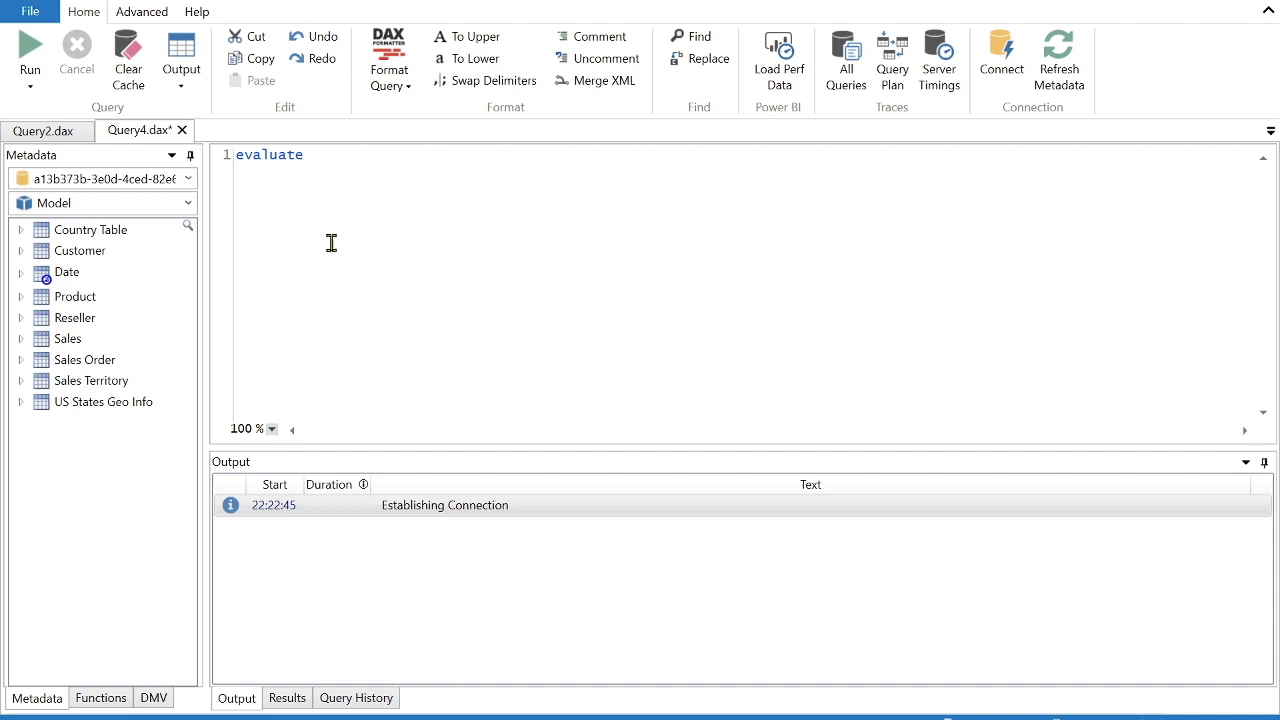
drag(70, 343, 366, 203)
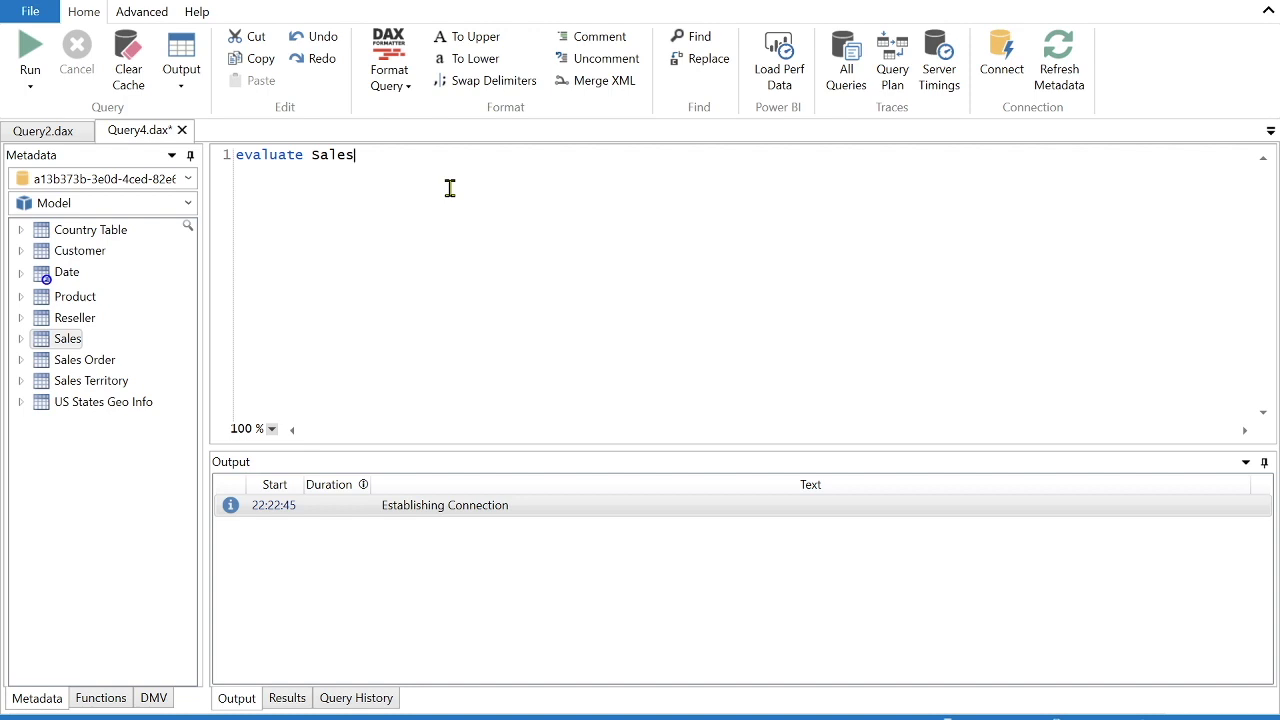
click(181, 78)
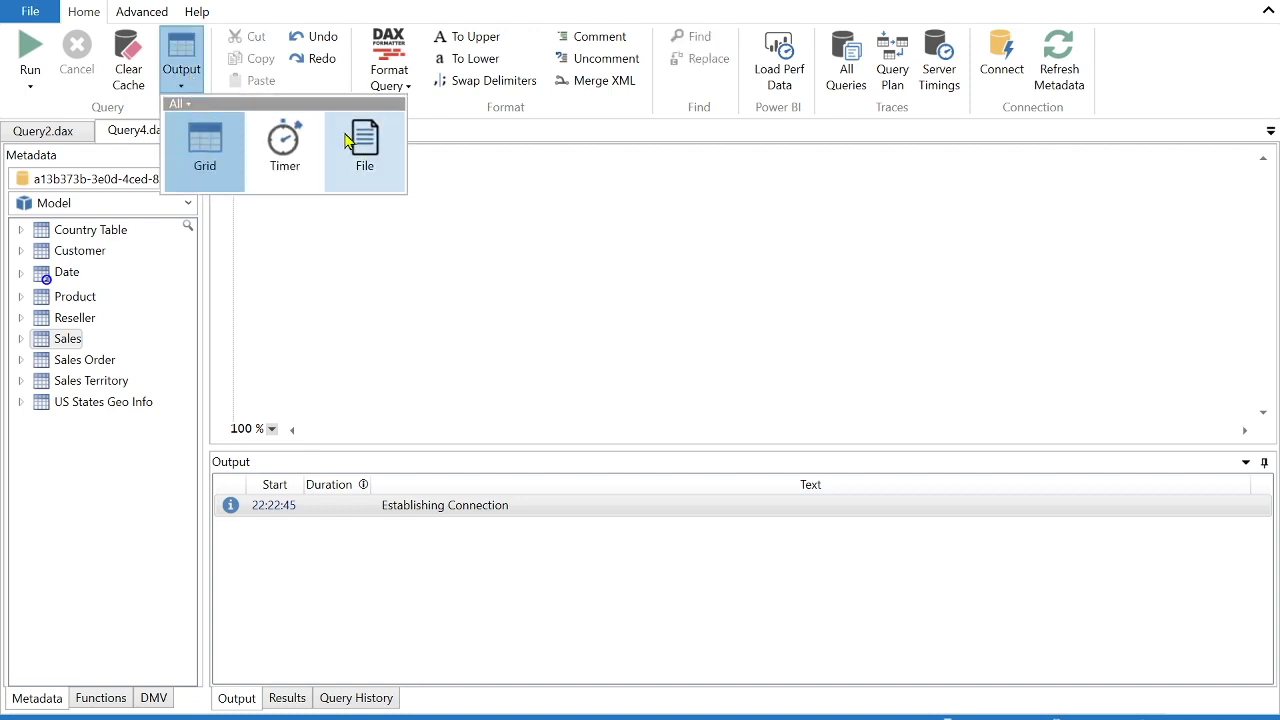
click(505, 205)
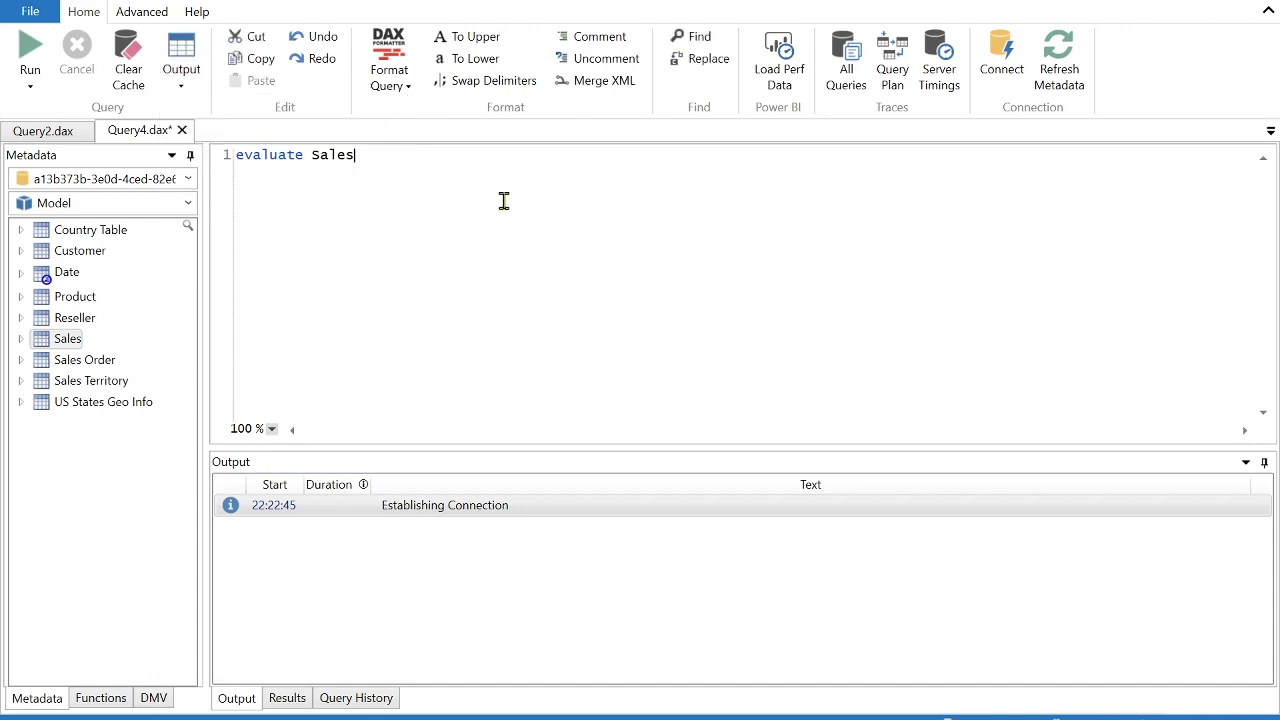
click(30, 55)
Step: Check the Sales query's output log for the row count and view the returned rows in a larger results area
click(248, 702)
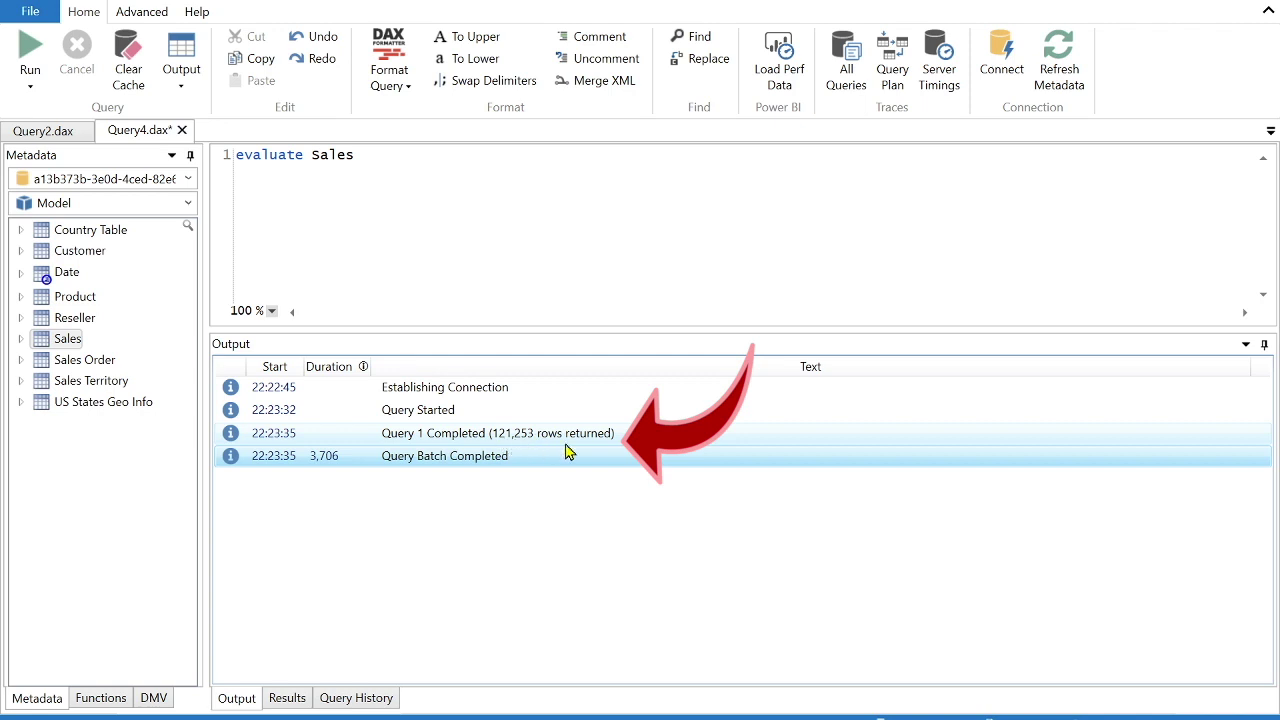
click(289, 698)
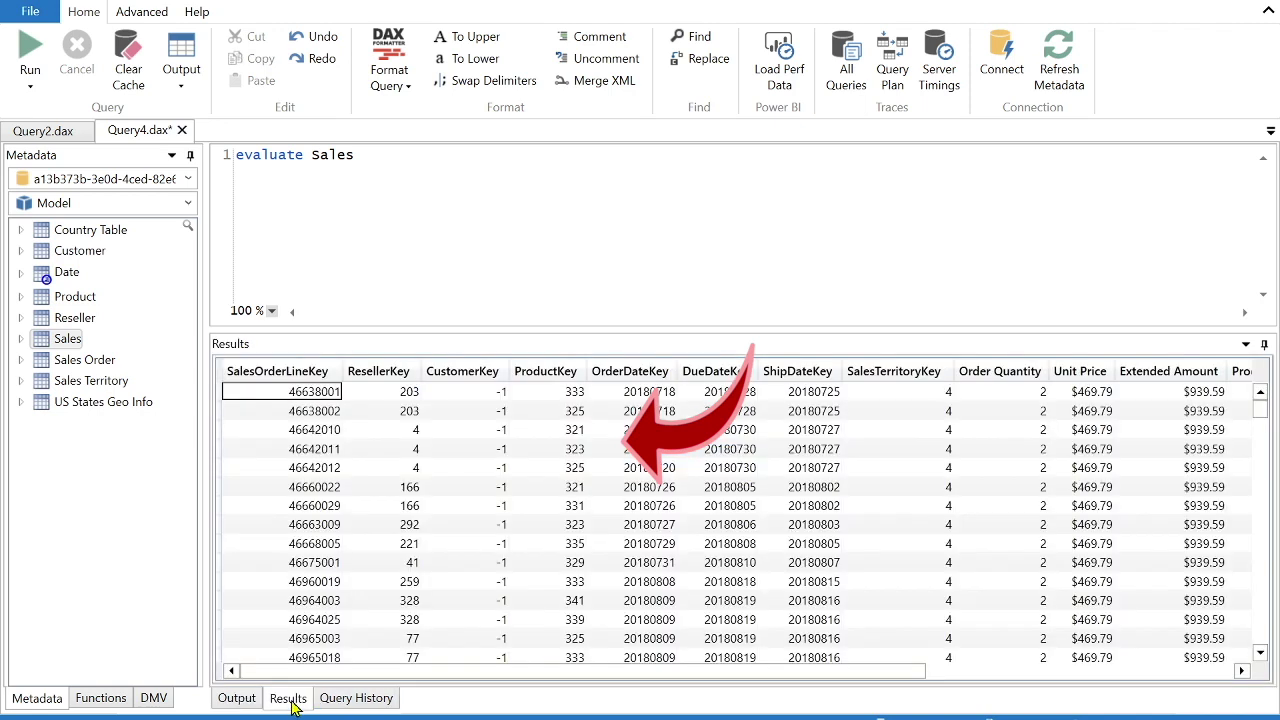
click(630, 298)
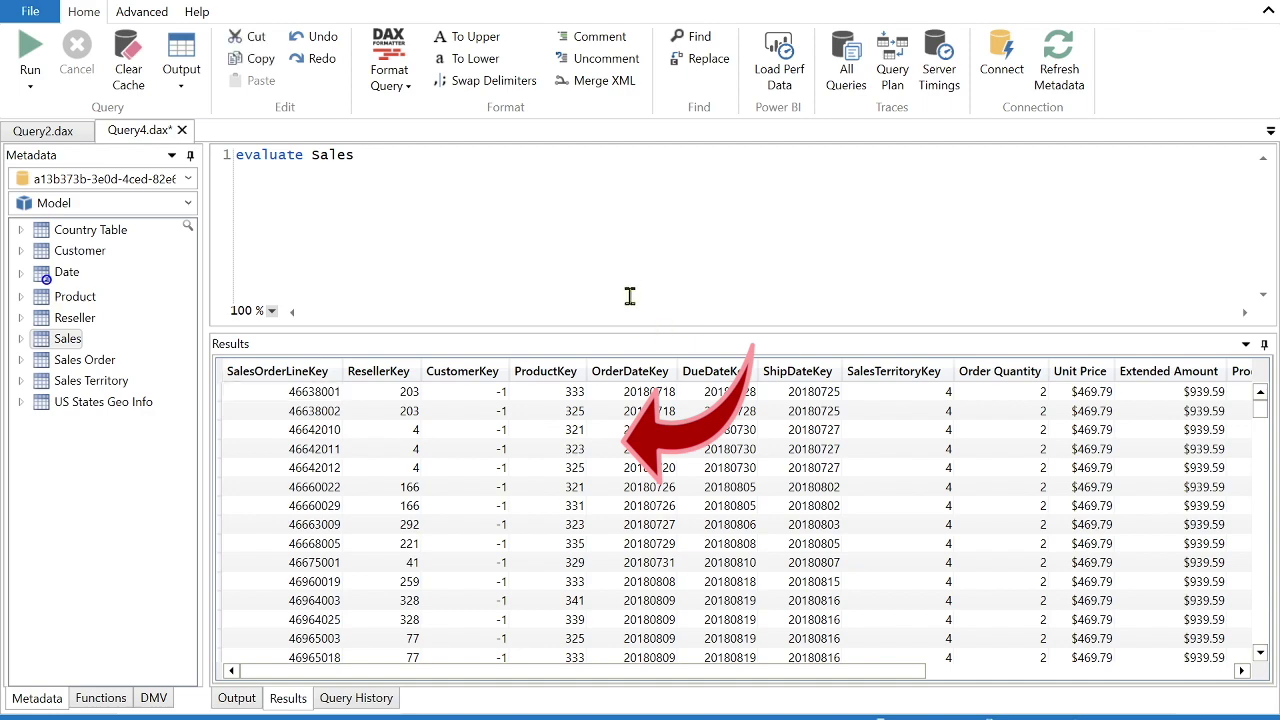
drag(617, 330, 620, 236)
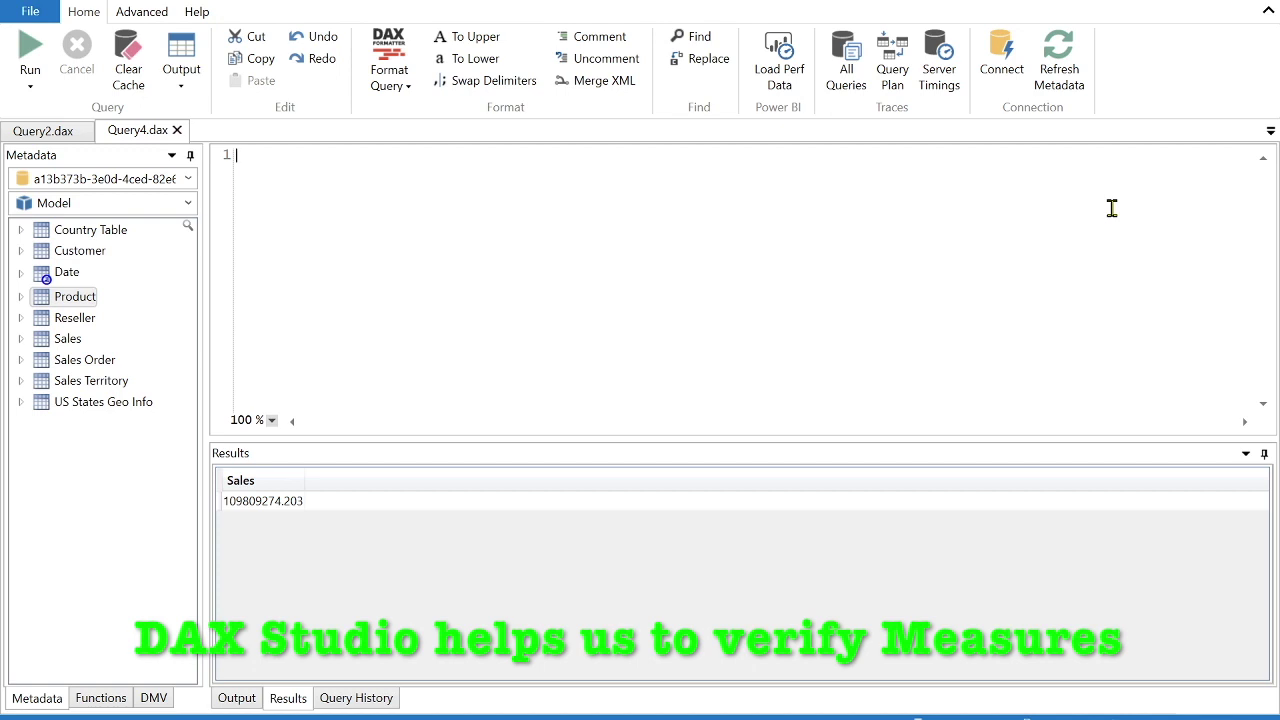
Step: Start a new evaluate query with a filter function on the 'Product' table
text(evaluate)
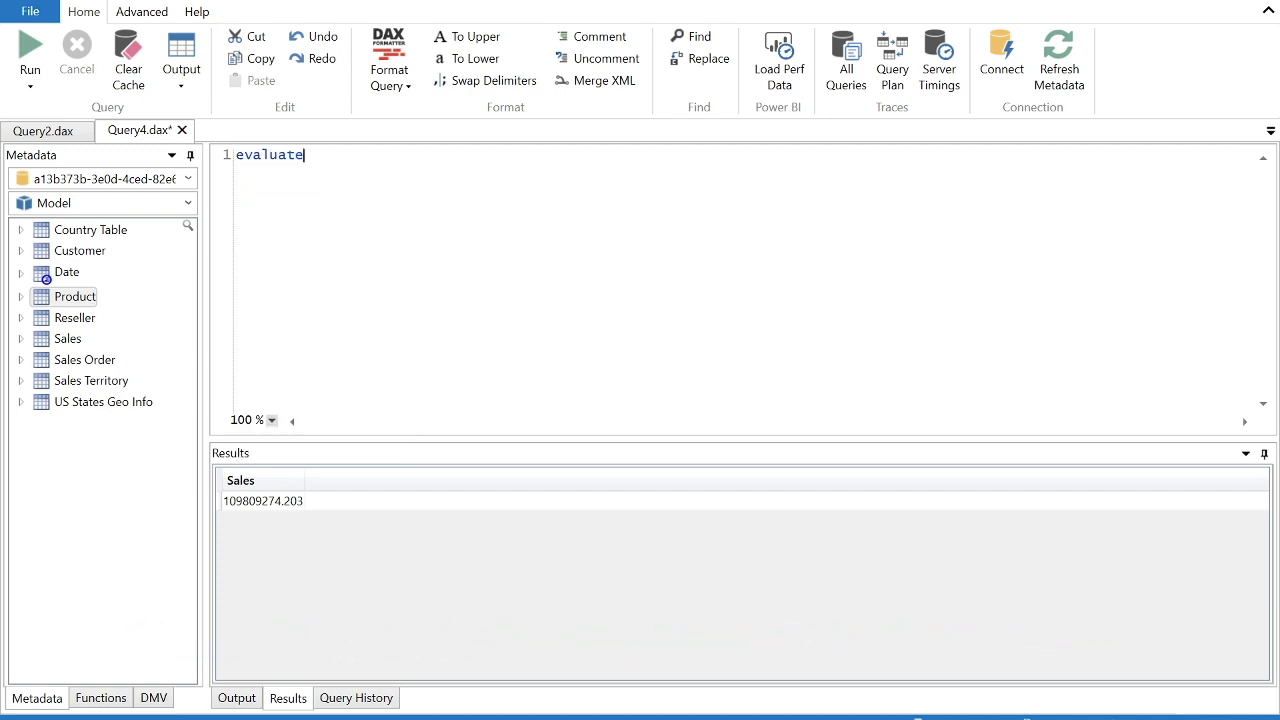
key(Return)
text(filte)
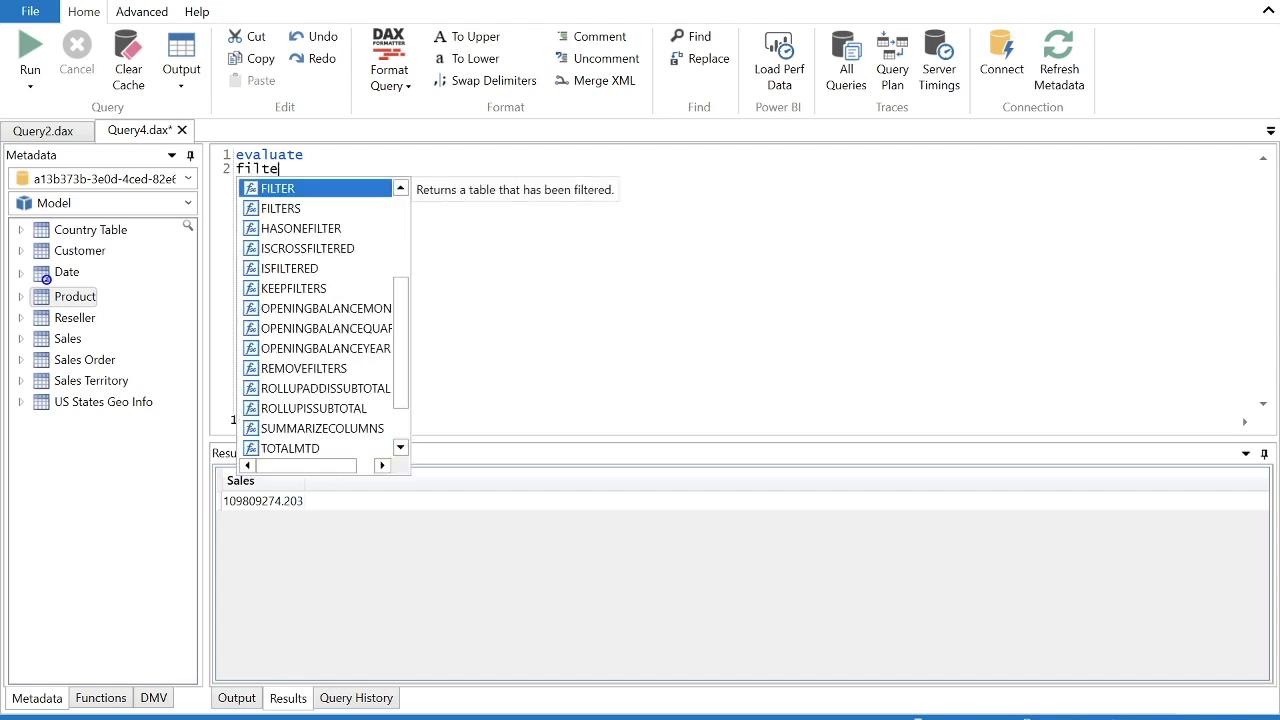
text(r()
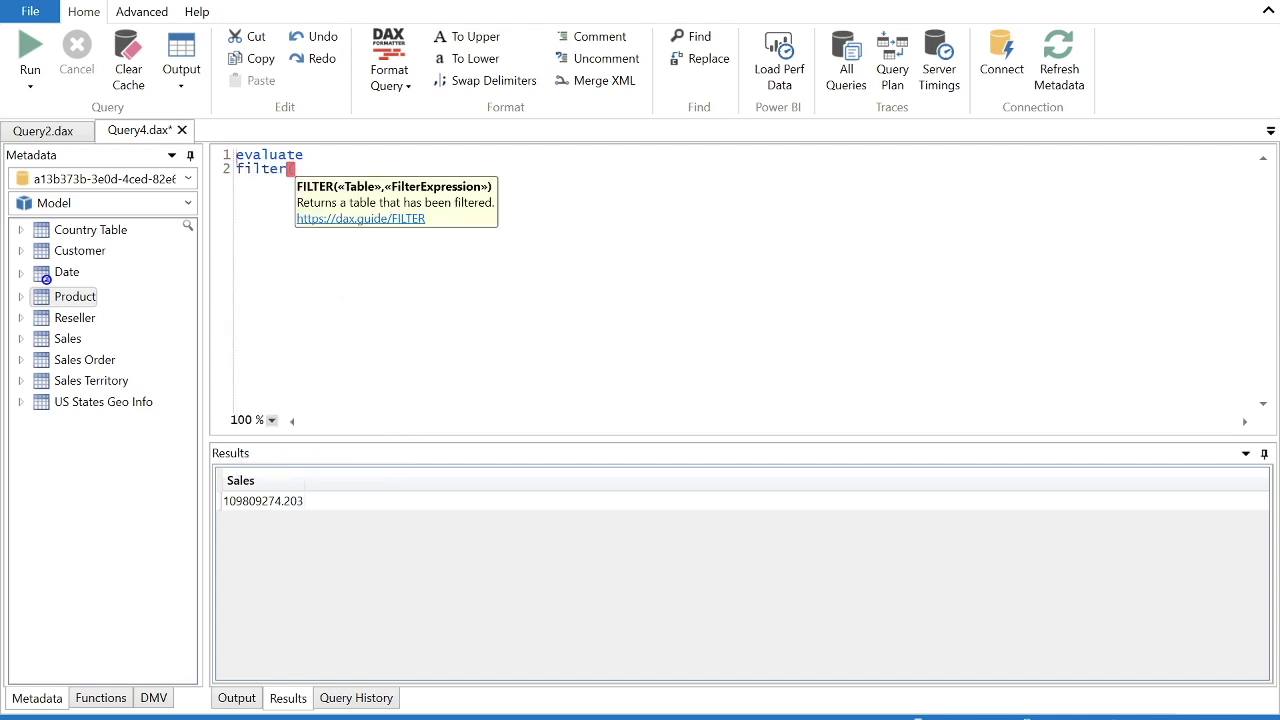
text(pro)
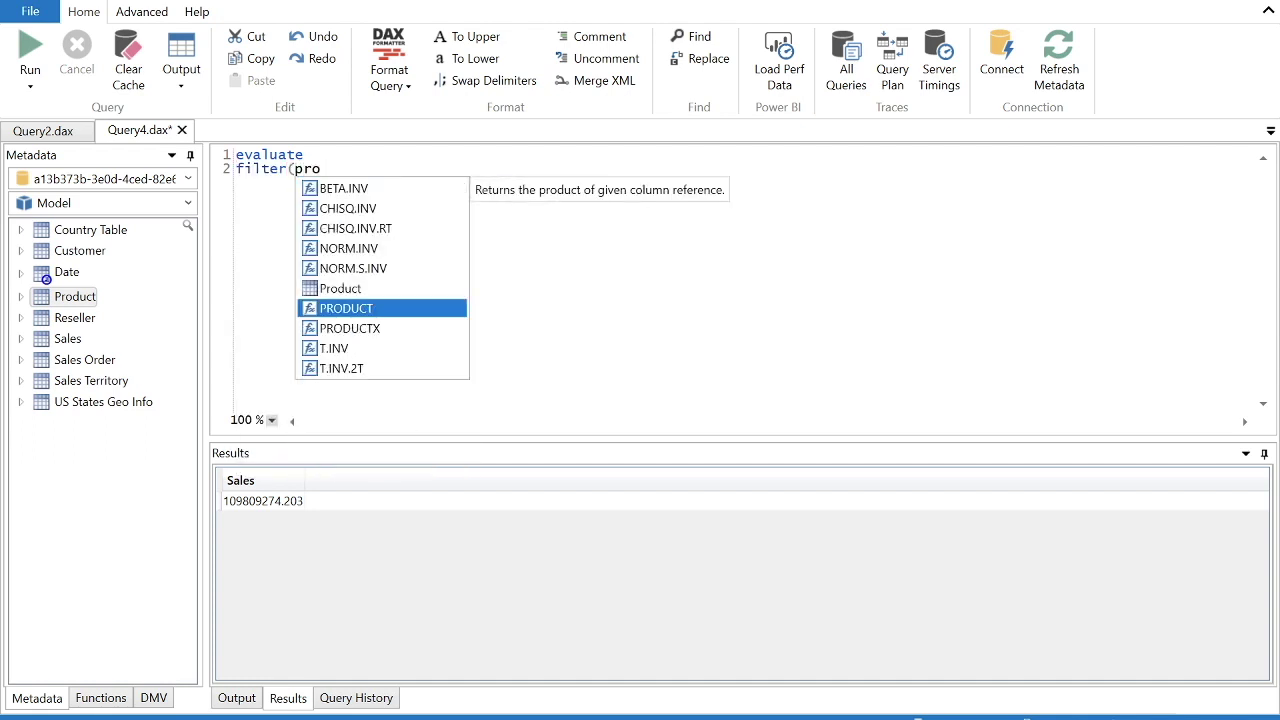
key(Up)
key(Return)
Step: Complete the filter with the condition 'Product'[Color]="Black", run the query and enlarge the results area
text(, pro)
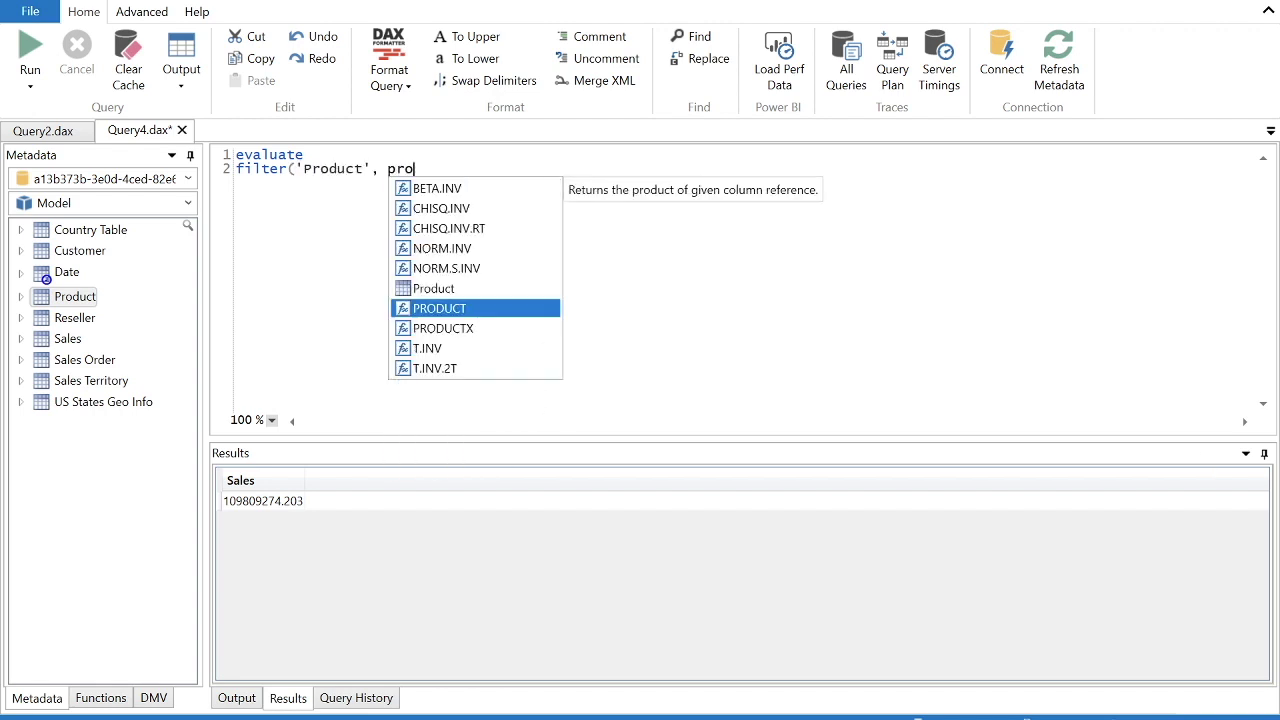
key(Up)
key(Return)
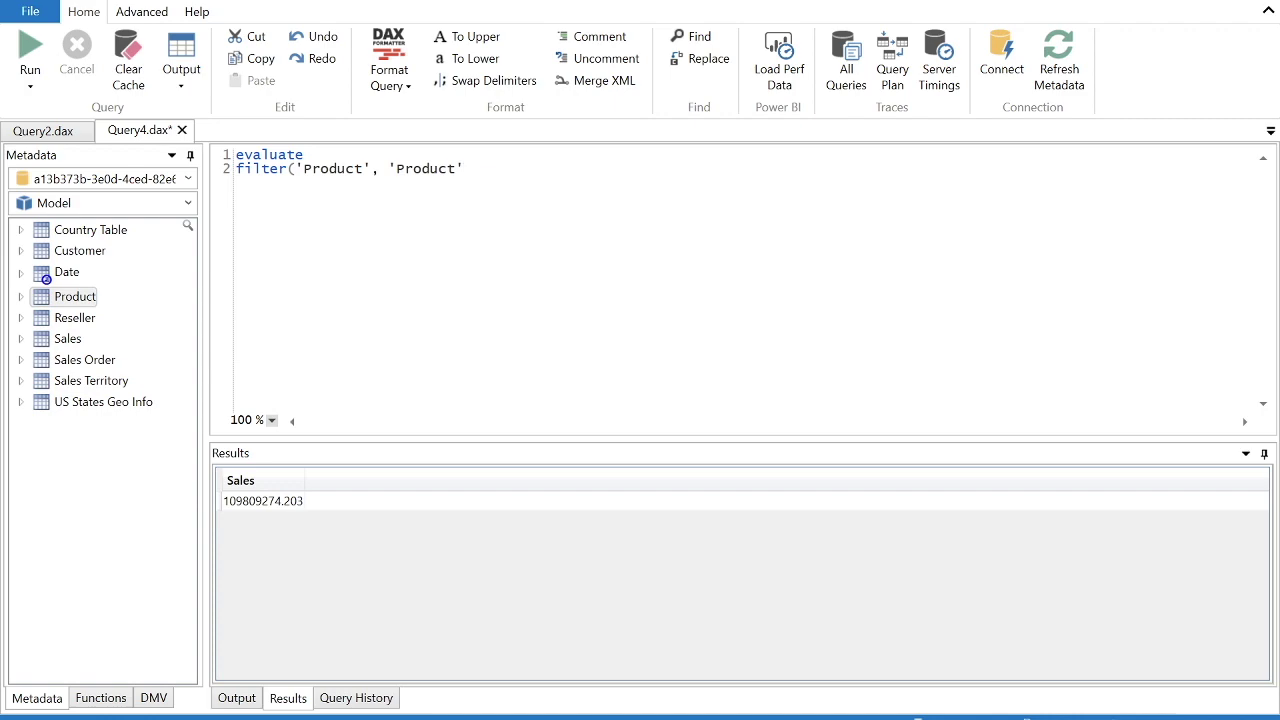
text([Color]="Black"))
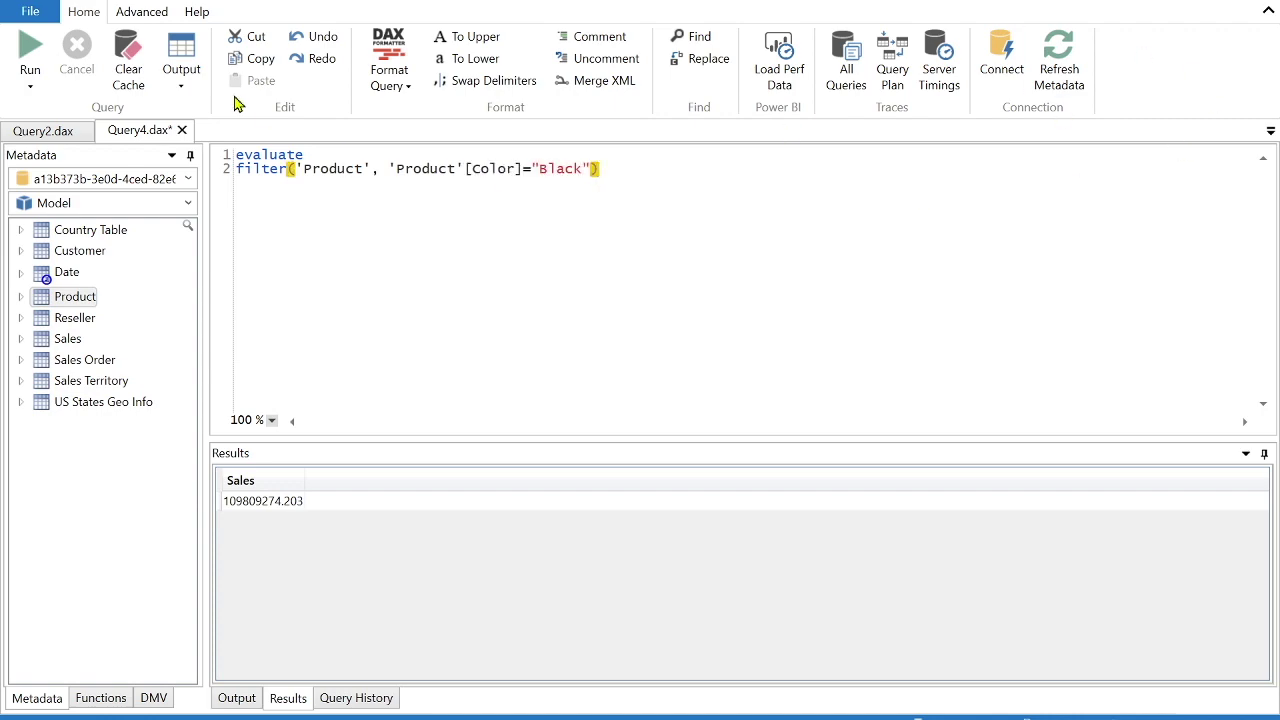
click(30, 58)
drag(650, 438, 617, 242)
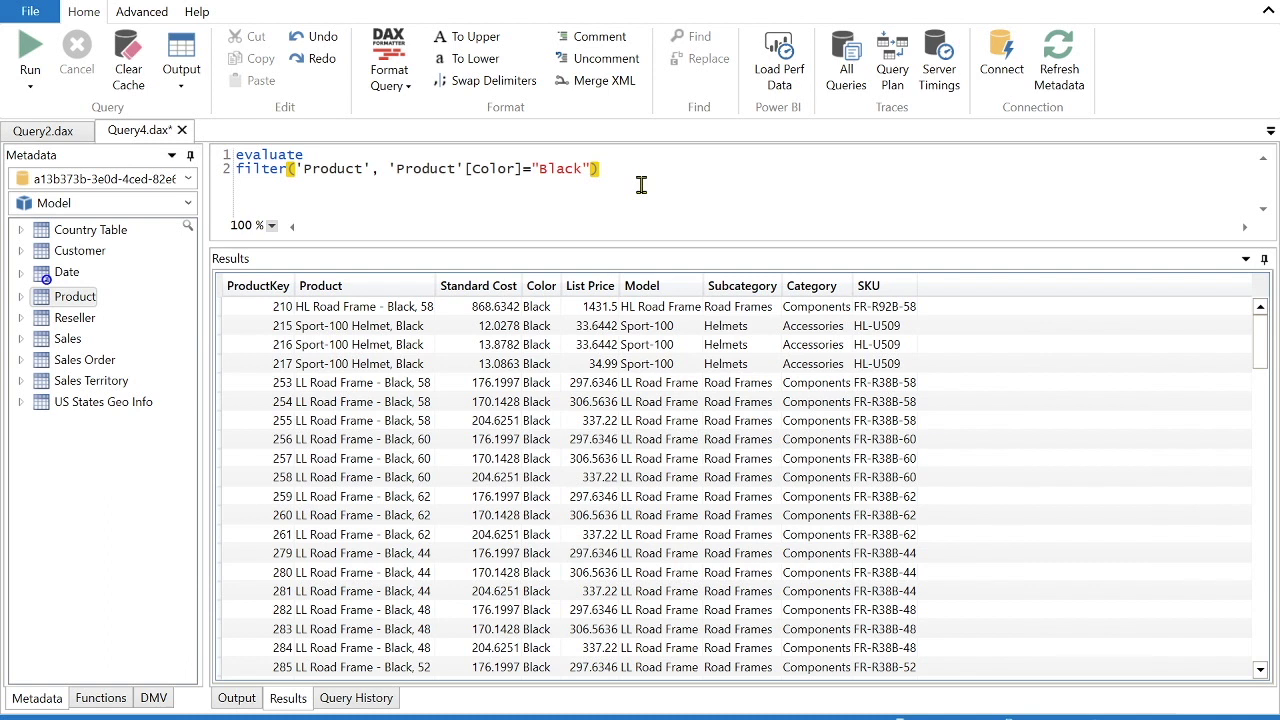
Step: Replace the filter expression in the evaluate query with a row function whose column is named "Sales" and start its sum expression
drag(631, 174, 237, 183)
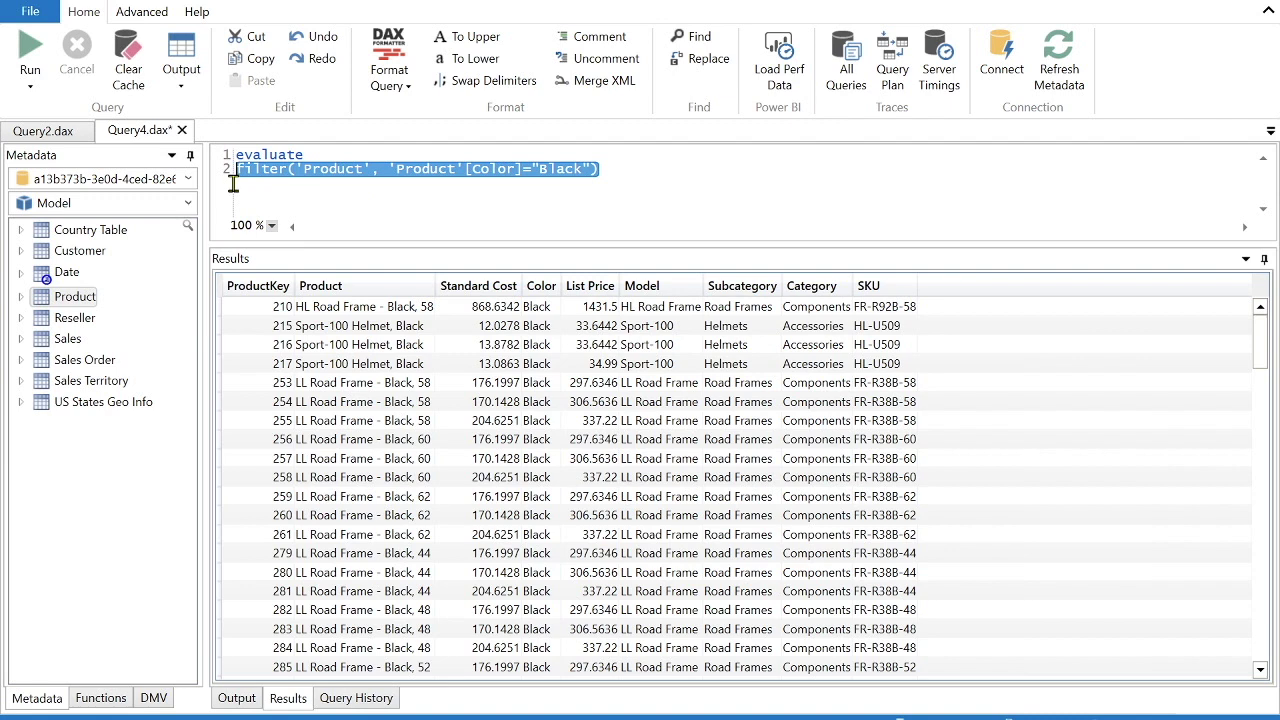
text(row)
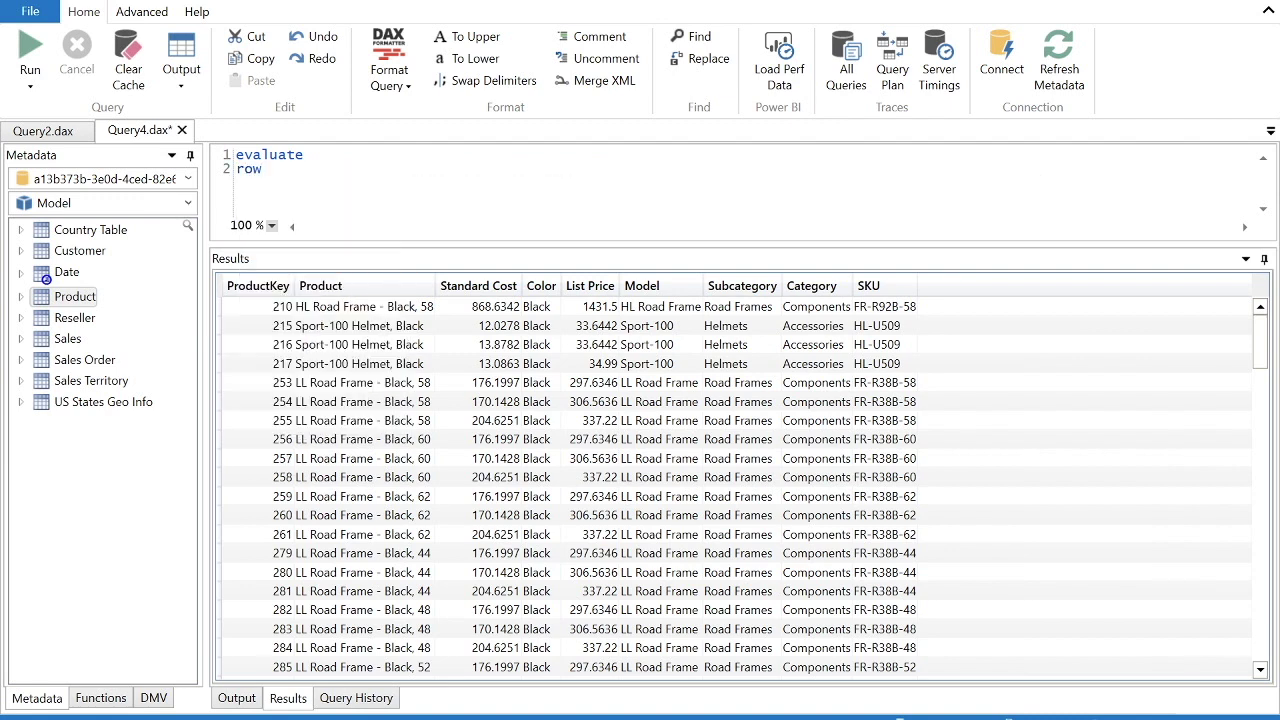
text( ()
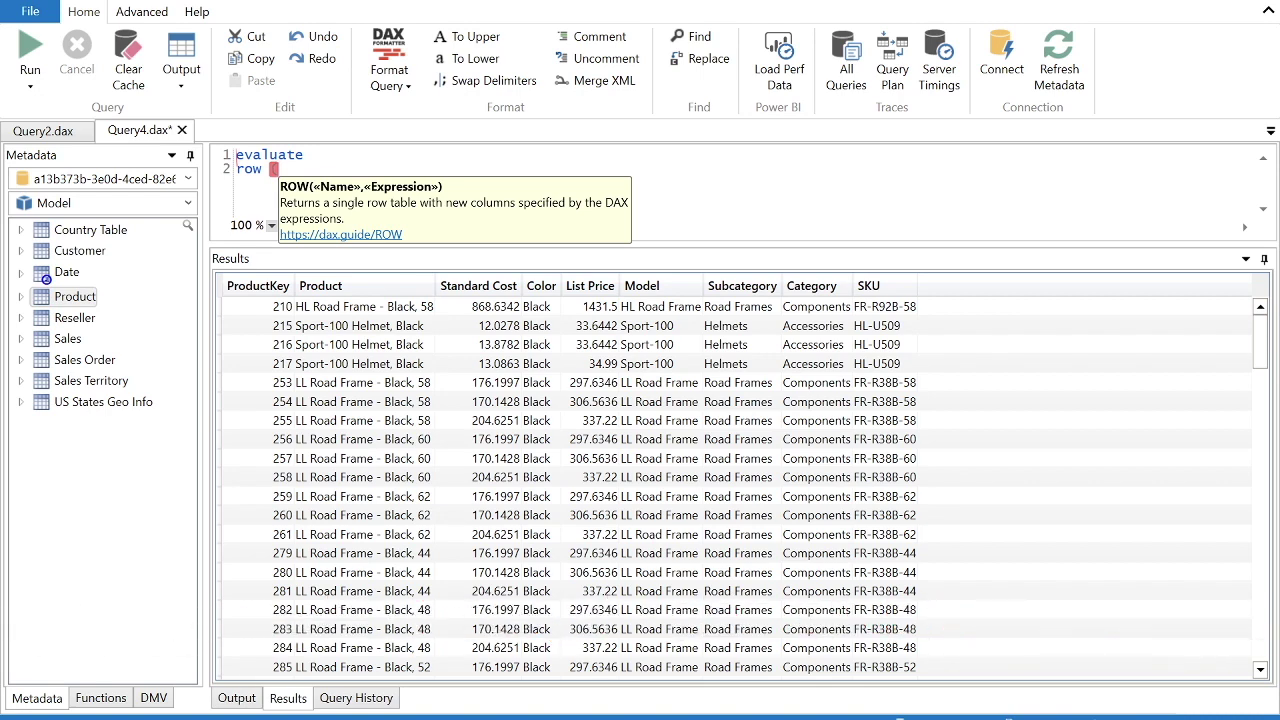
text("")
text(Sales)
key(Right)
text(, sum*)
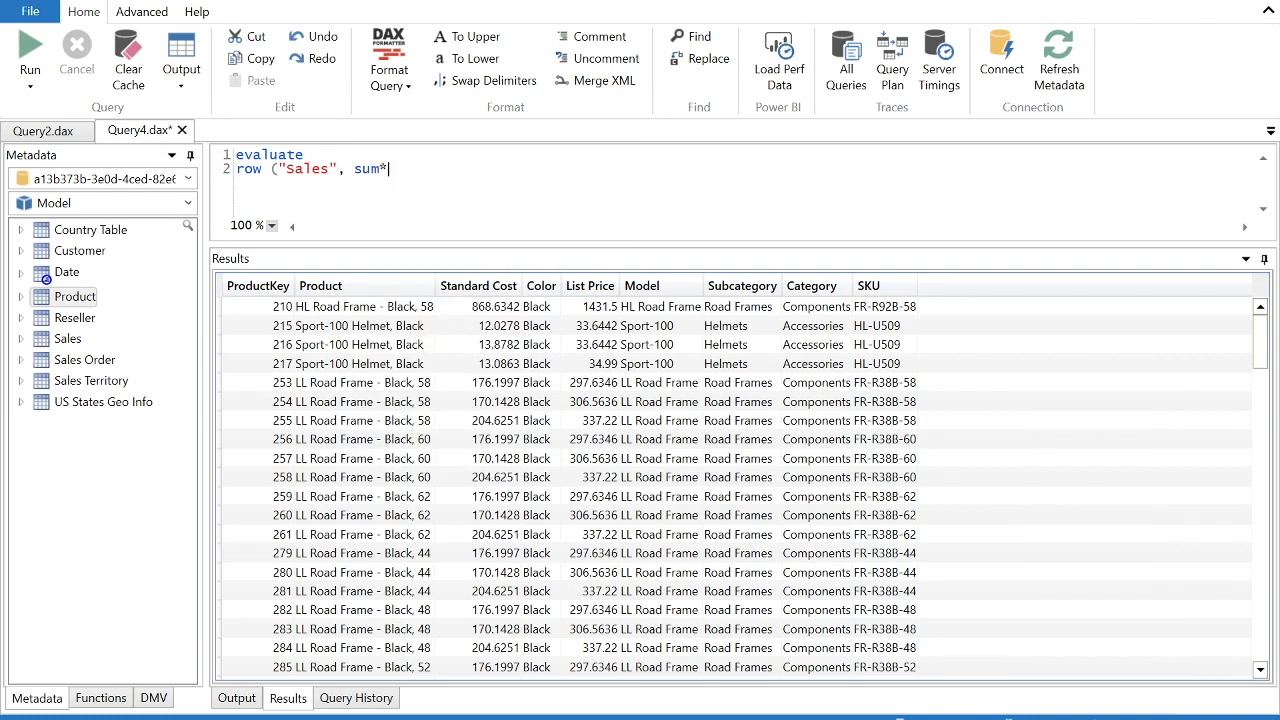
Step: Complete the row expression with the sum of sales[Sales Amount], close both functions and run the query
key(BackSpace)
text(()
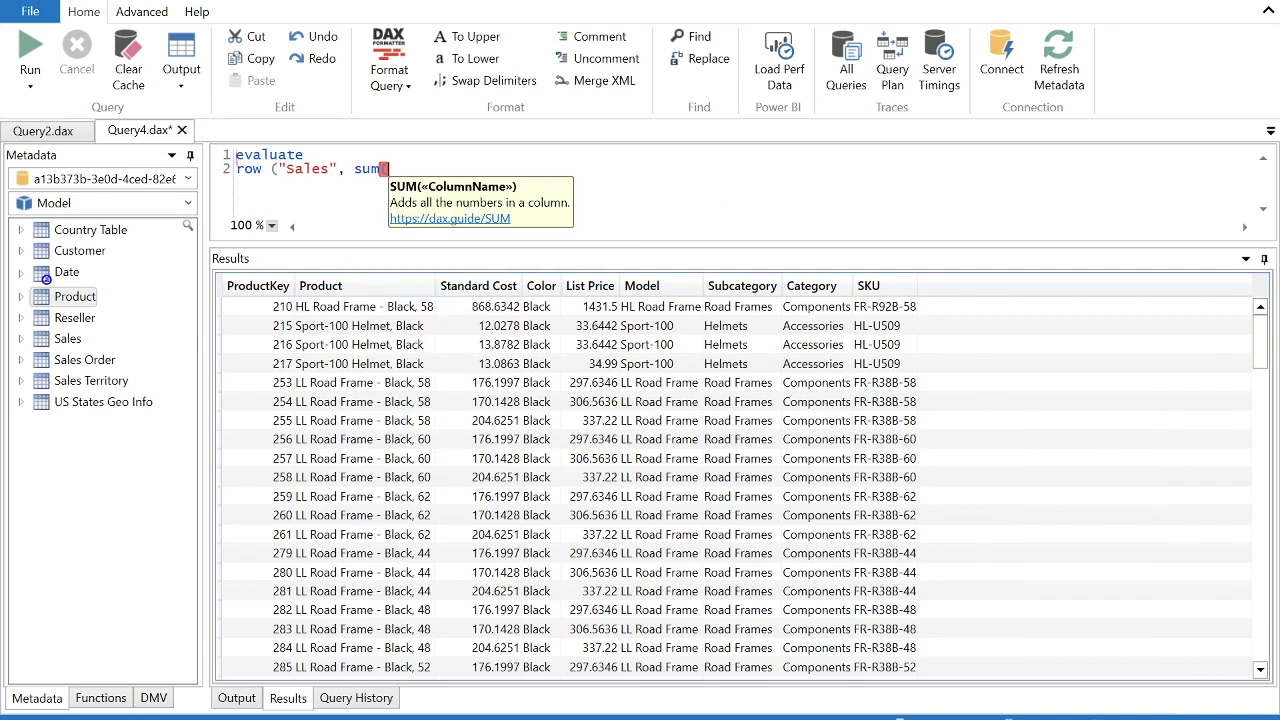
text(sales)
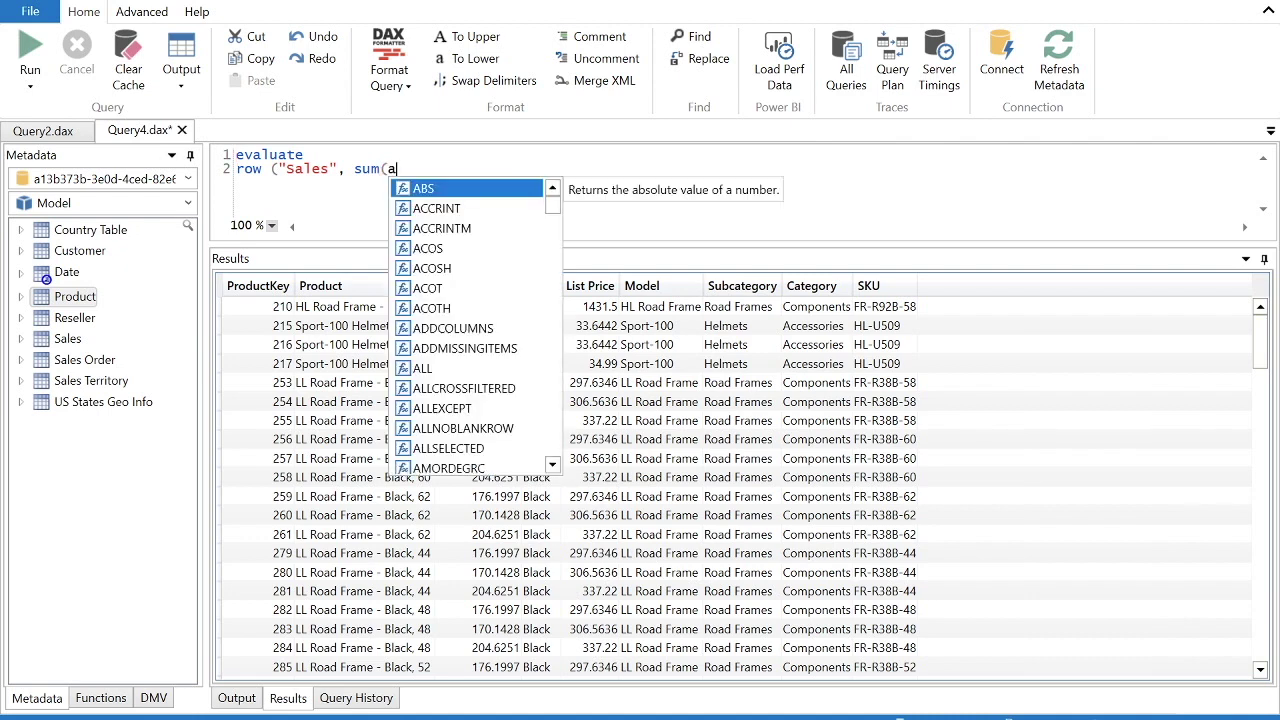
key(BackSpace)
key(BackSpace)
key(BackSpace)
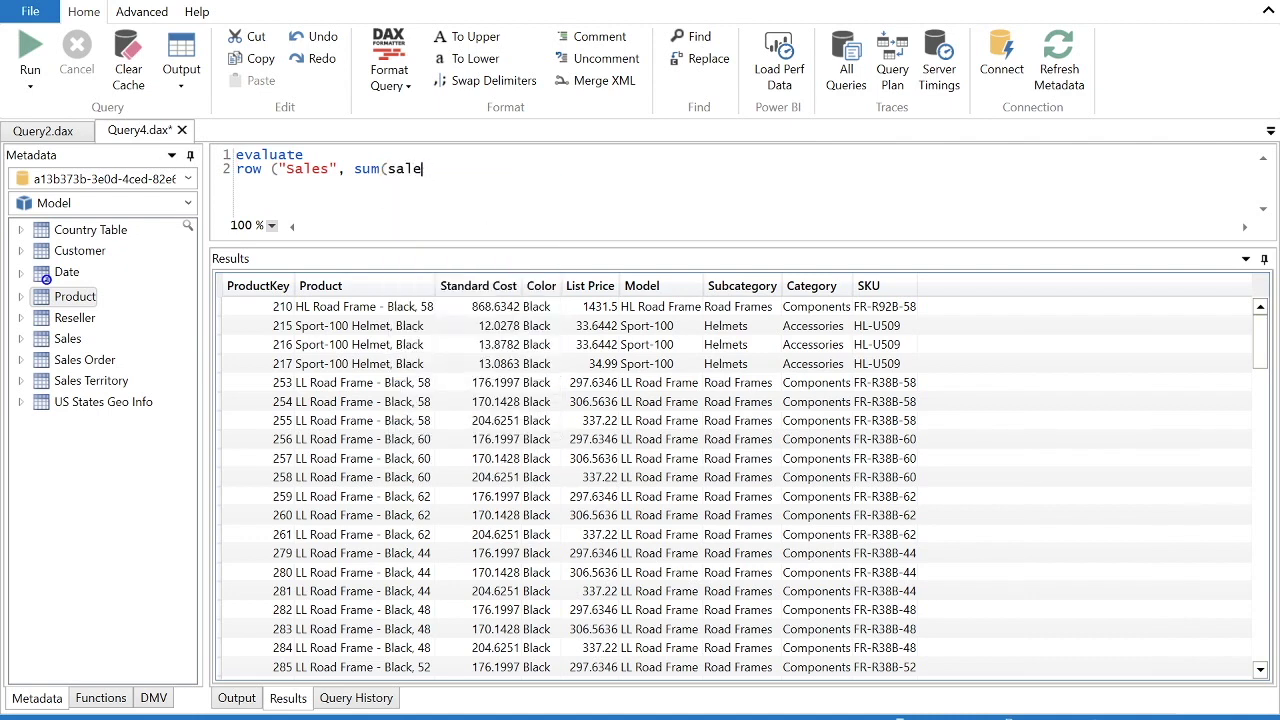
text(les[S)
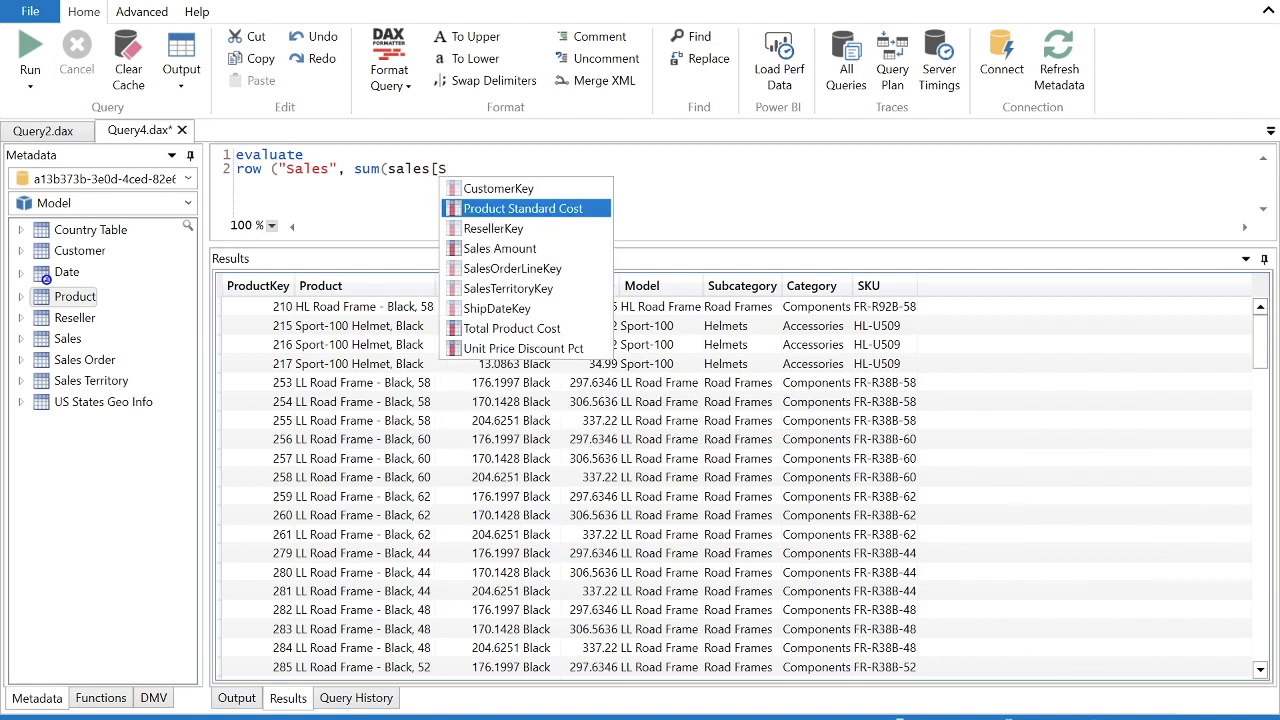
text(a)
key(Tab)
text()))
click(28, 50)
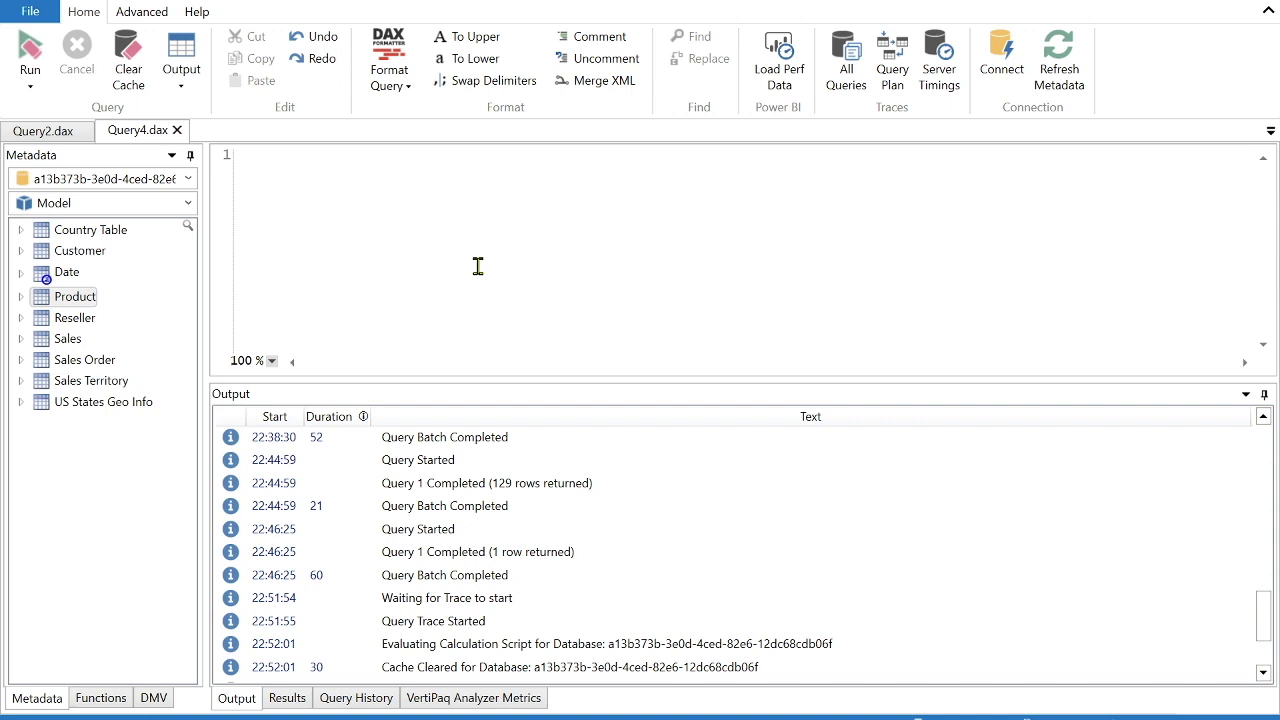
Step: Display the model's VertiPaq Analyzer metrics and enlarge the area that shows them
click(134, 18)
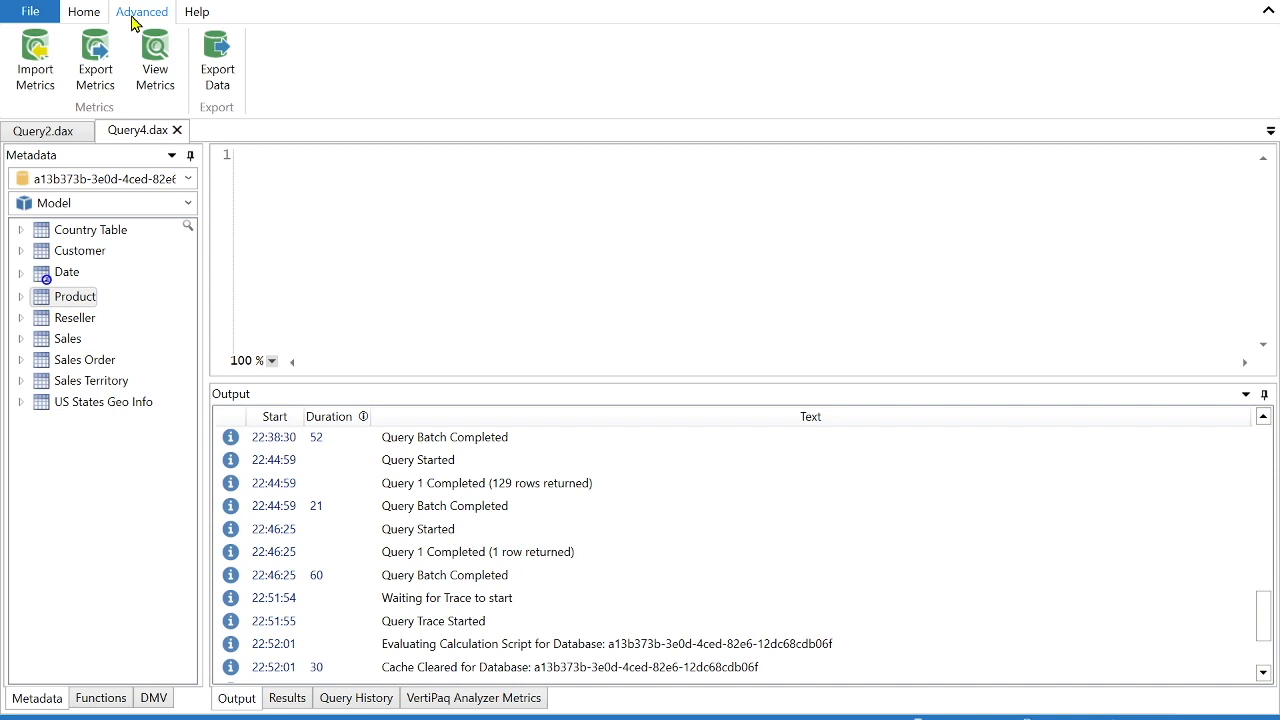
click(157, 68)
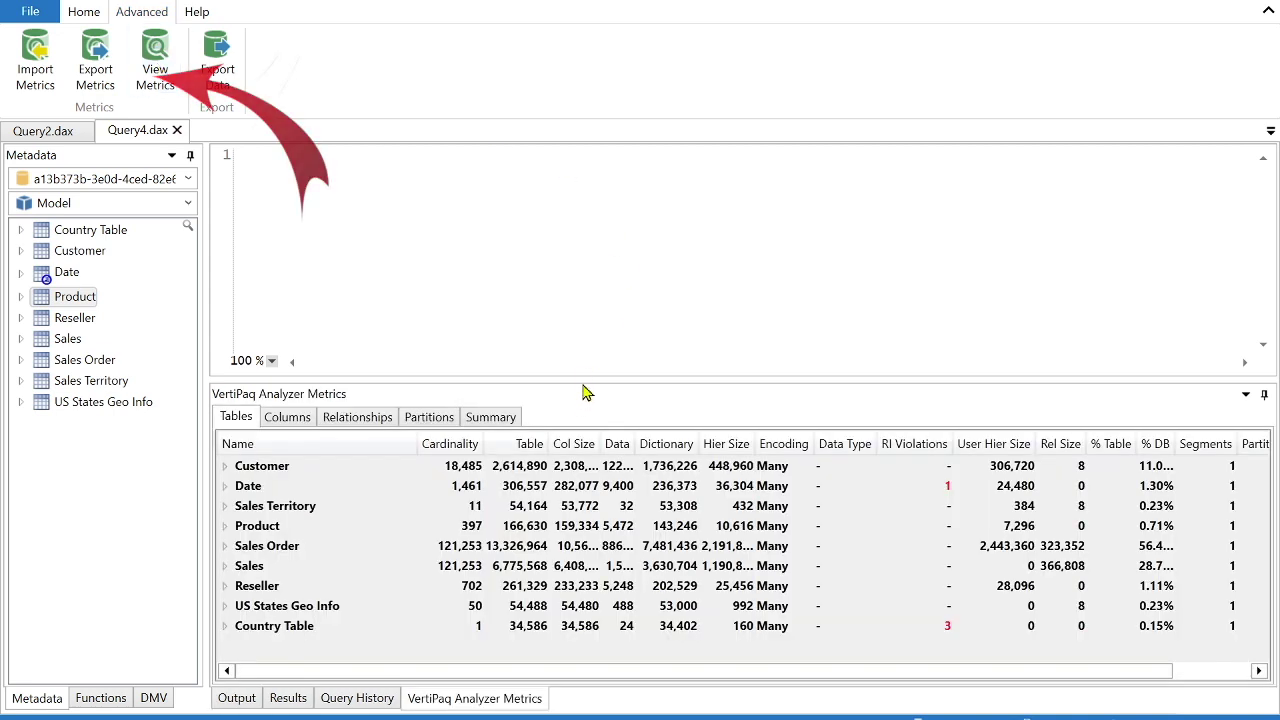
drag(583, 380, 582, 262)
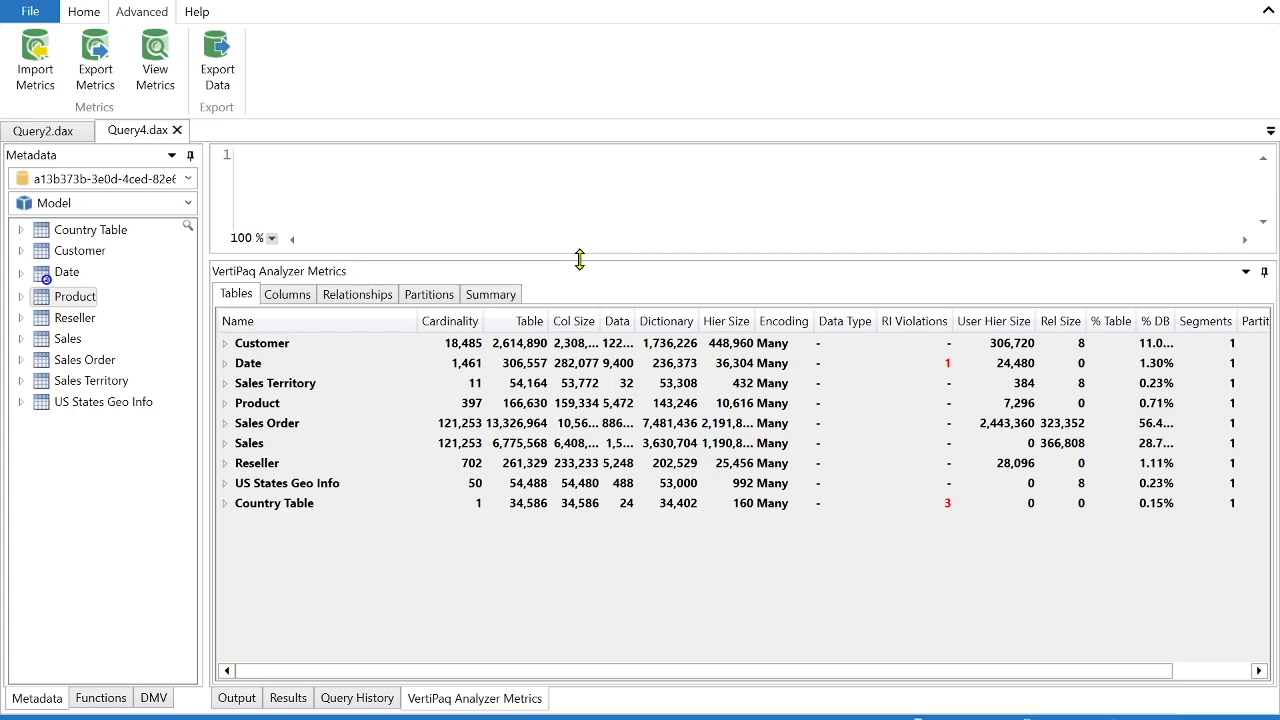
Step: Review the VertiPaq metrics for columns, relationships and partitions, as well as the model summary
click(290, 306)
click(366, 305)
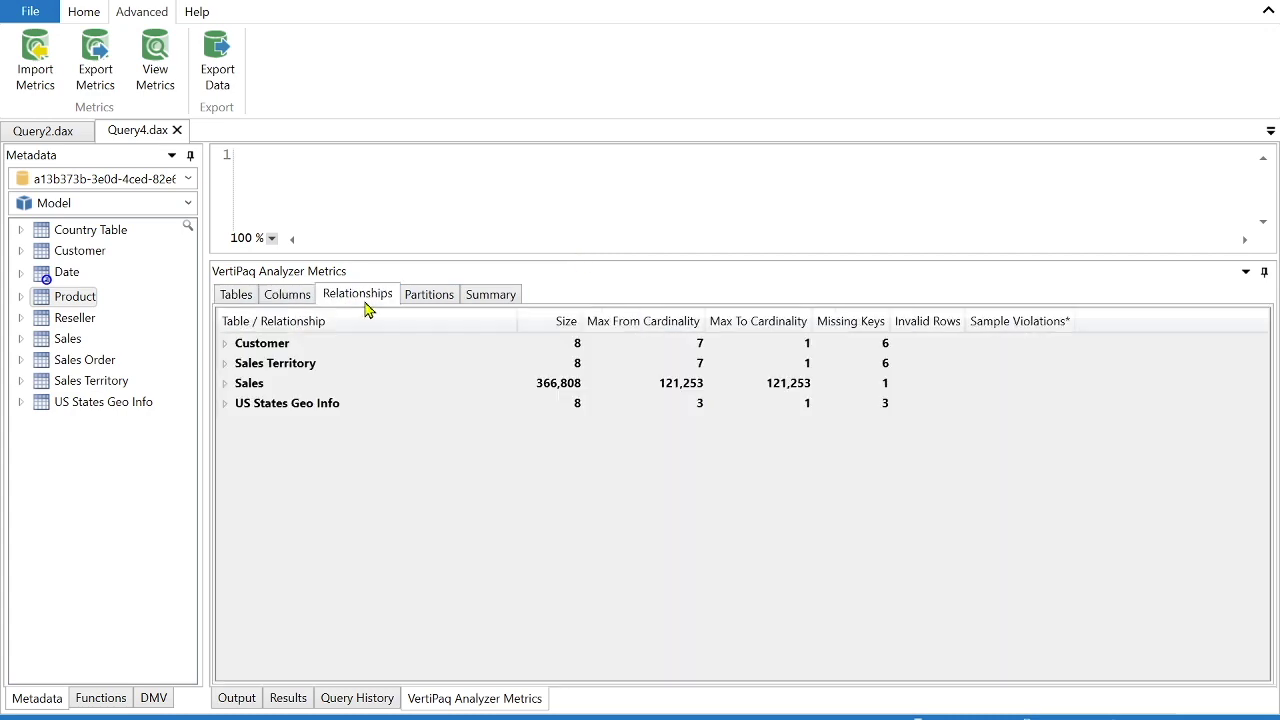
click(430, 297)
click(478, 298)
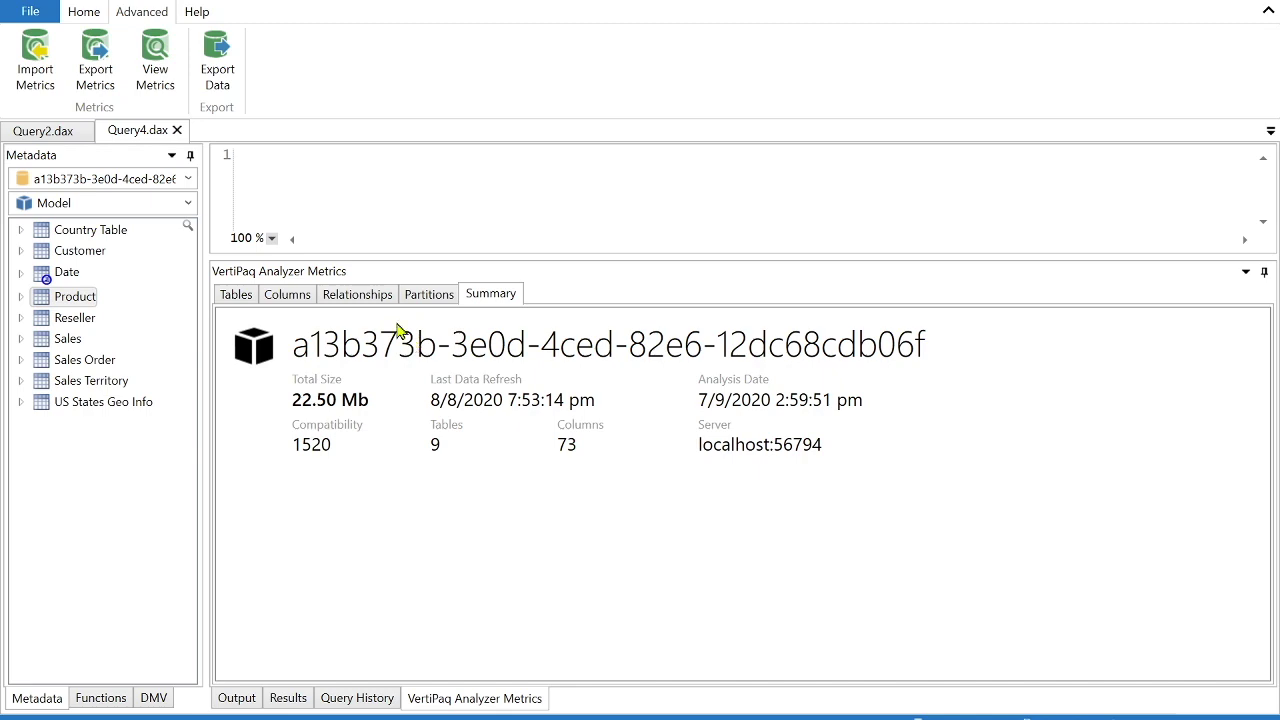
Step: Open the export of the model metrics to an Analyzer Data (vpax) file and cancel it without saving
click(110, 77)
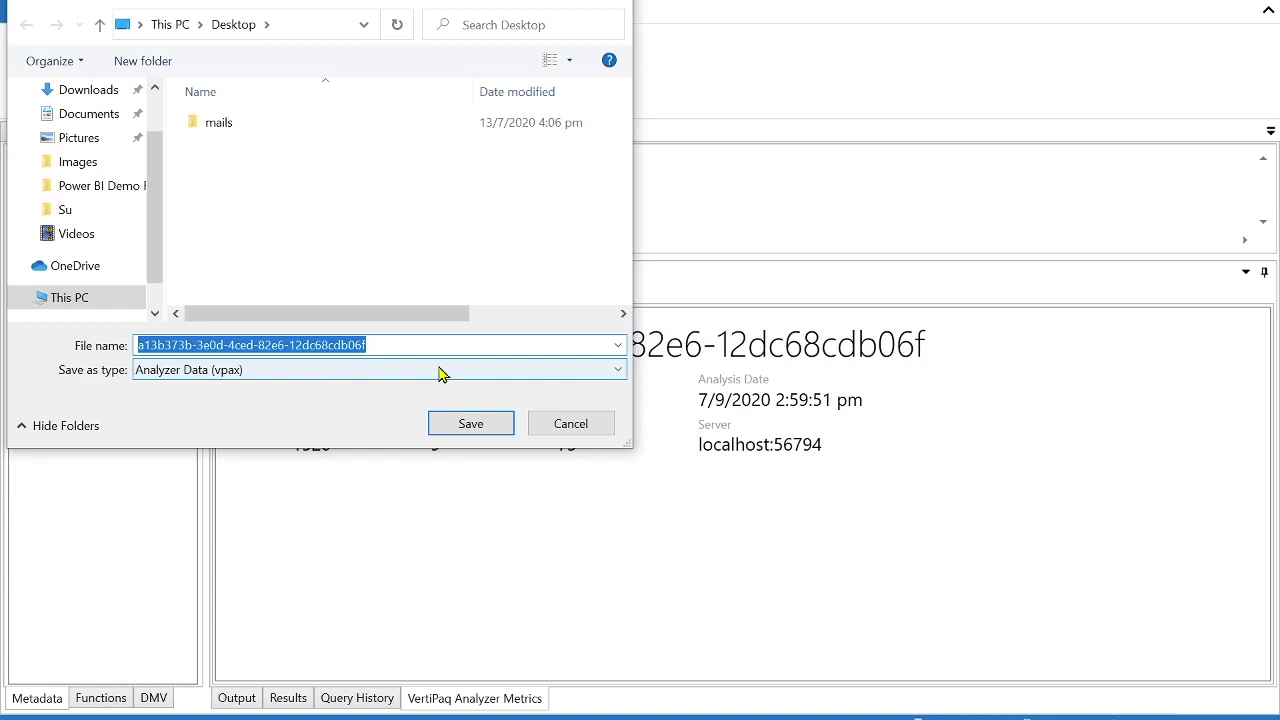
click(585, 428)
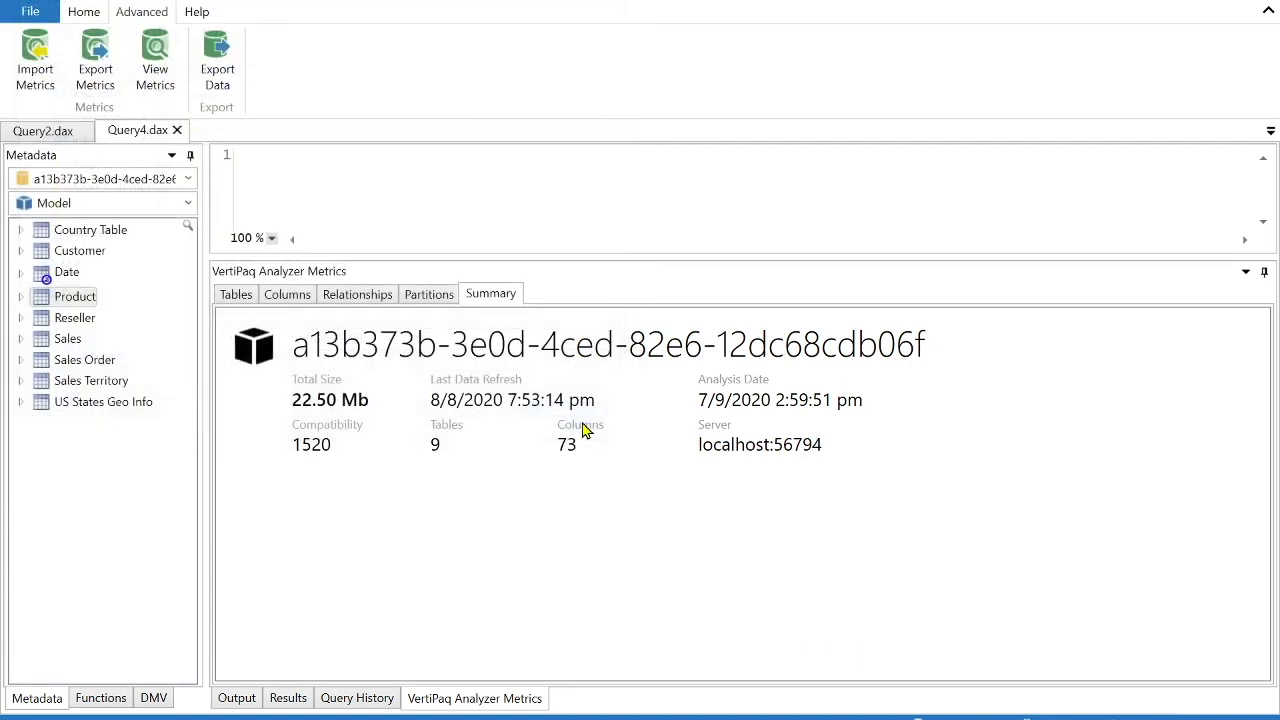